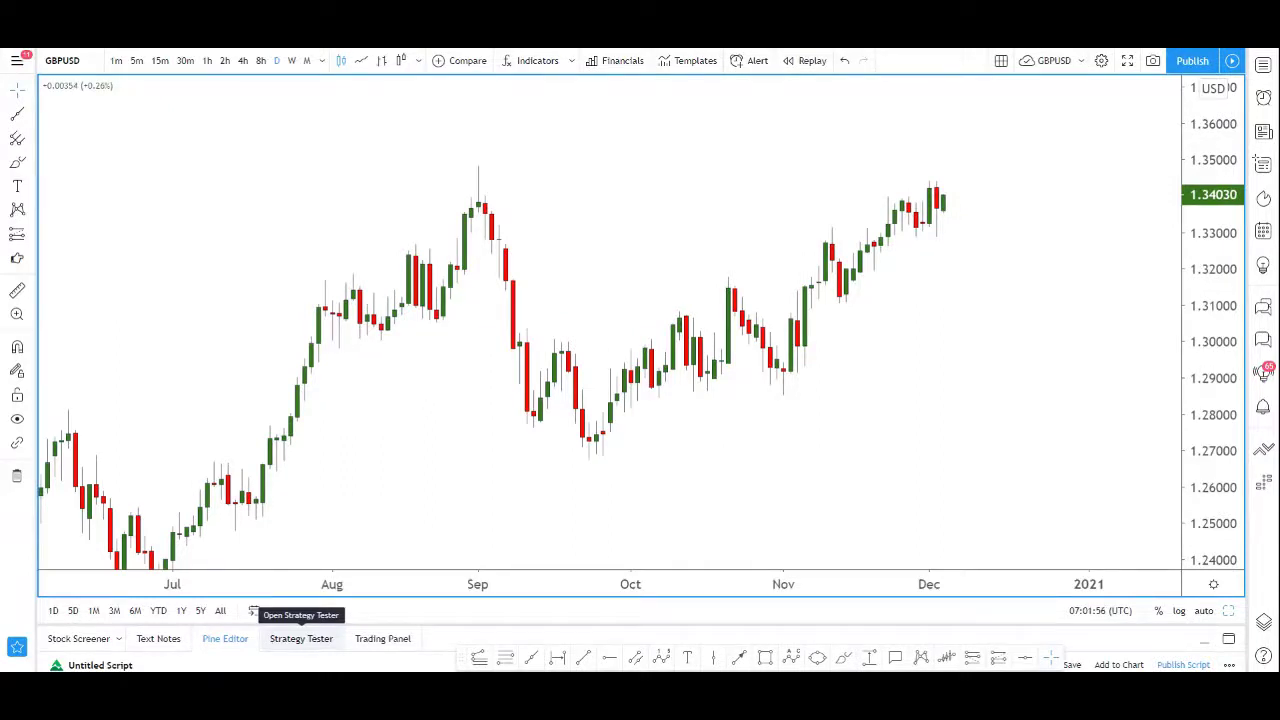
- Show GBPUSD on the weekly timeframe and draw a horizontal ray from the December 2019 candle-body peak at about 1.33429
left_click(291, 61)
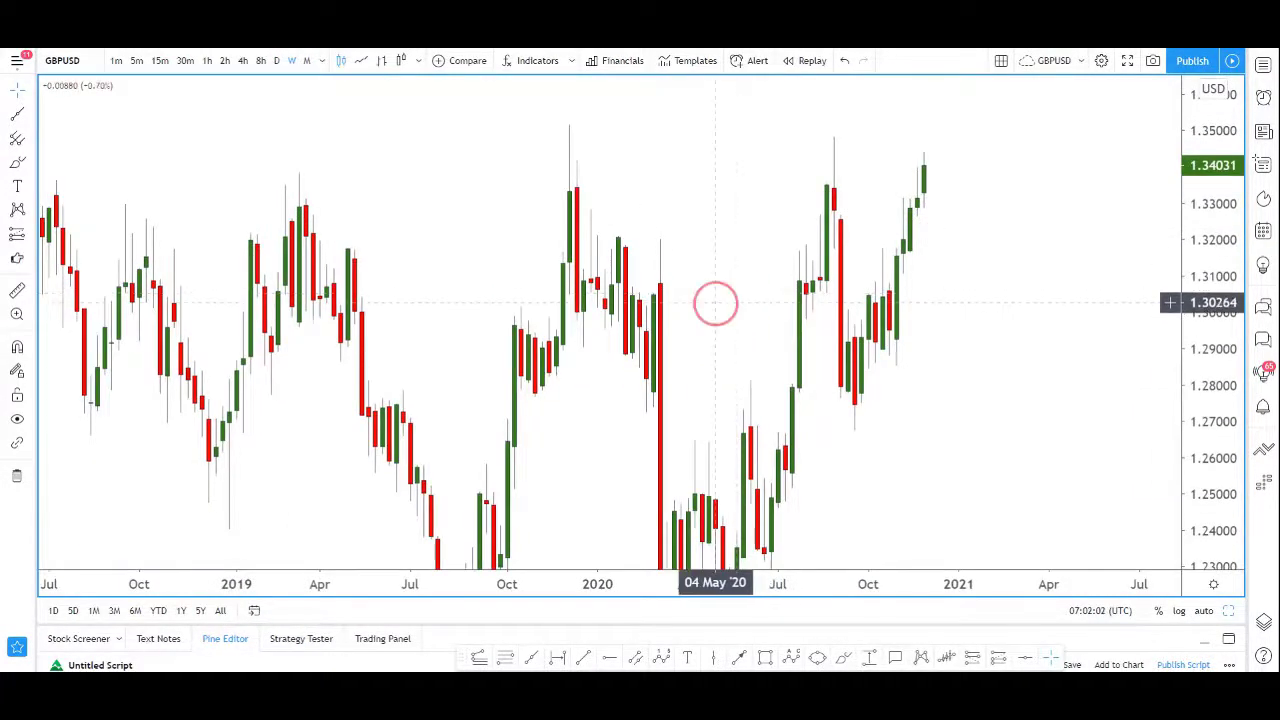
left_click_drag(714, 300, 720, 266)
left_click_drag(1207, 166, 1207, 319)
left_click_drag(986, 381, 991, 345)
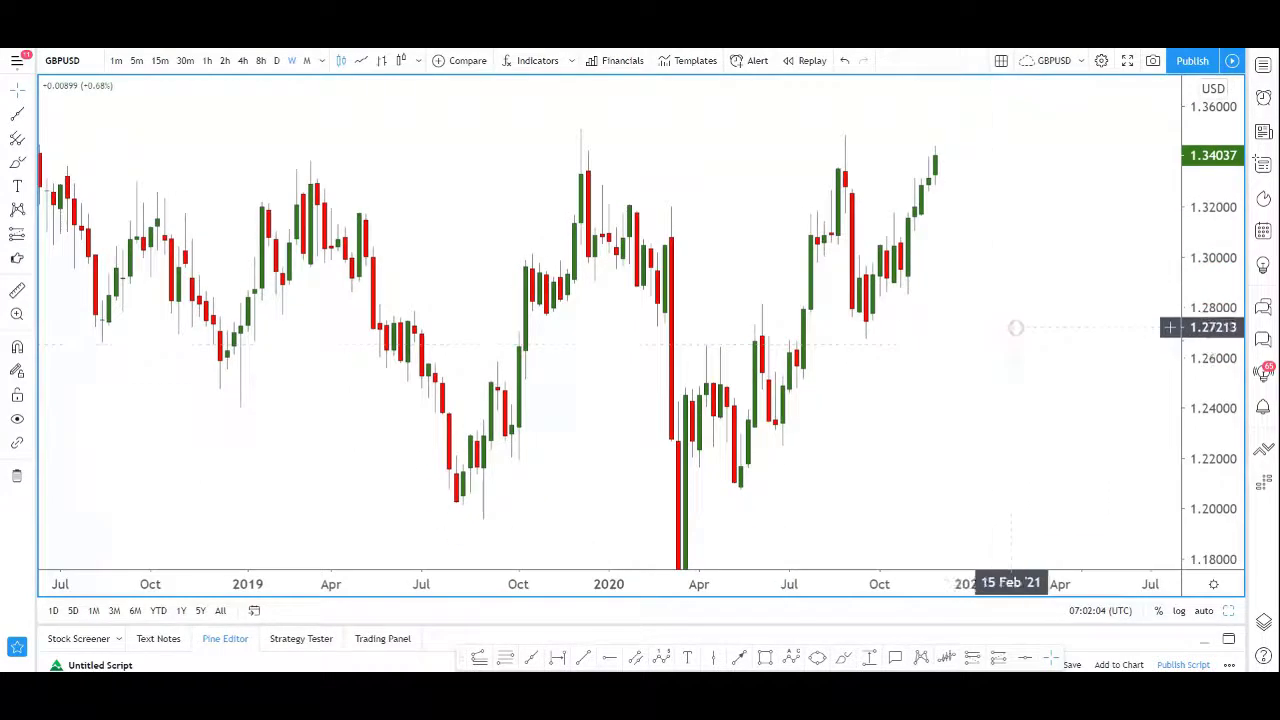
left_click_drag(1190, 260, 1191, 343)
left_click_drag(1057, 394, 1056, 386)
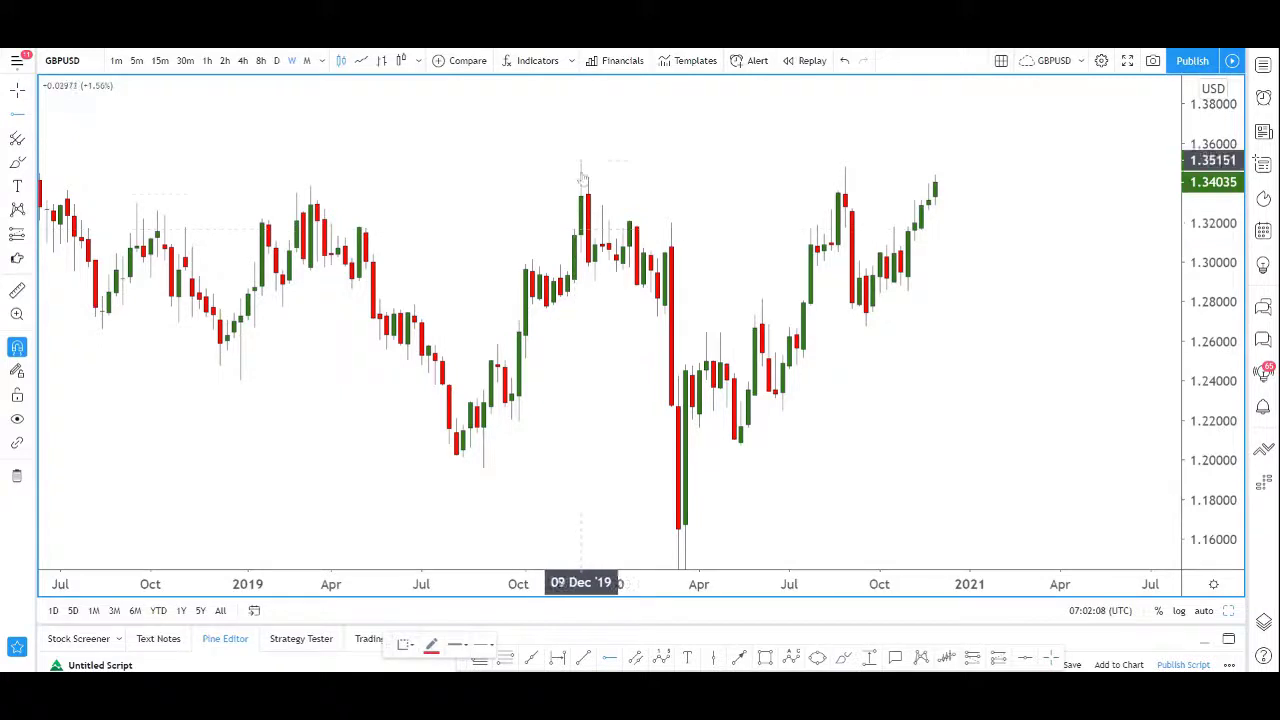
left_click(590, 193)
left_click(665, 186)
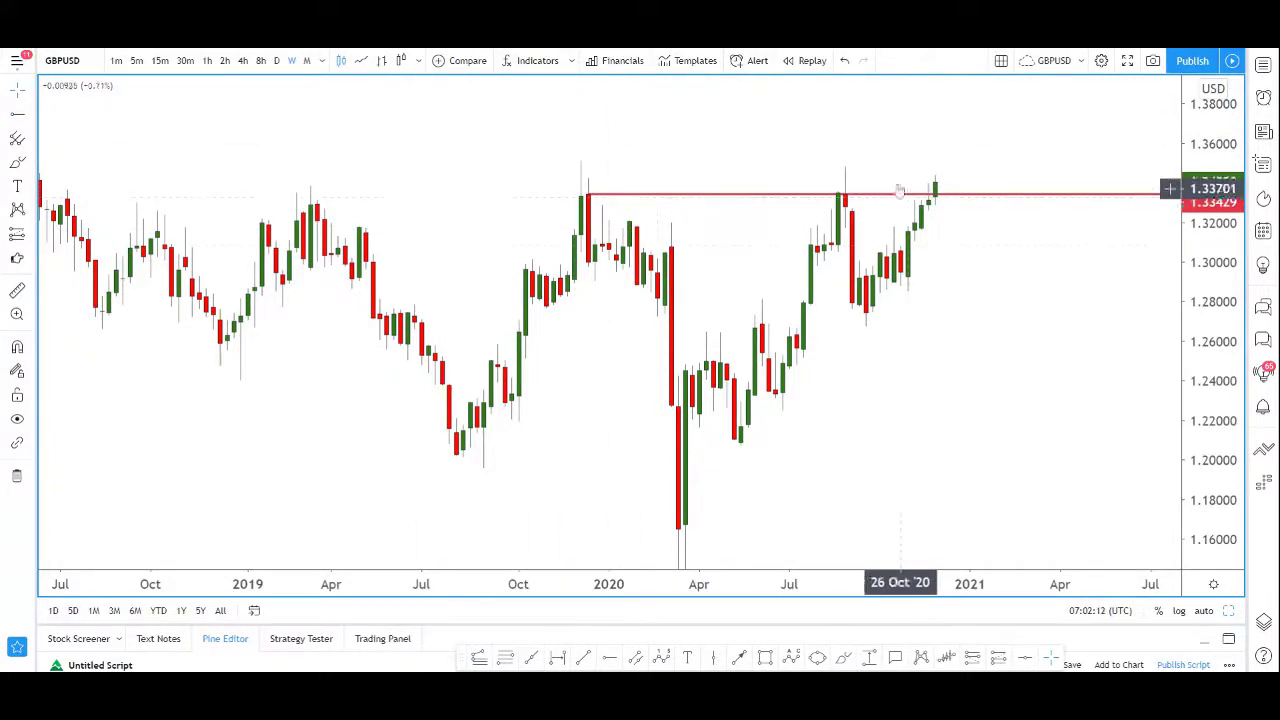
- Anchor the ray on the 24 August 2020 closing peak at 1.33512 using the line chart view, and restore candlesticks
left_click(362, 61)
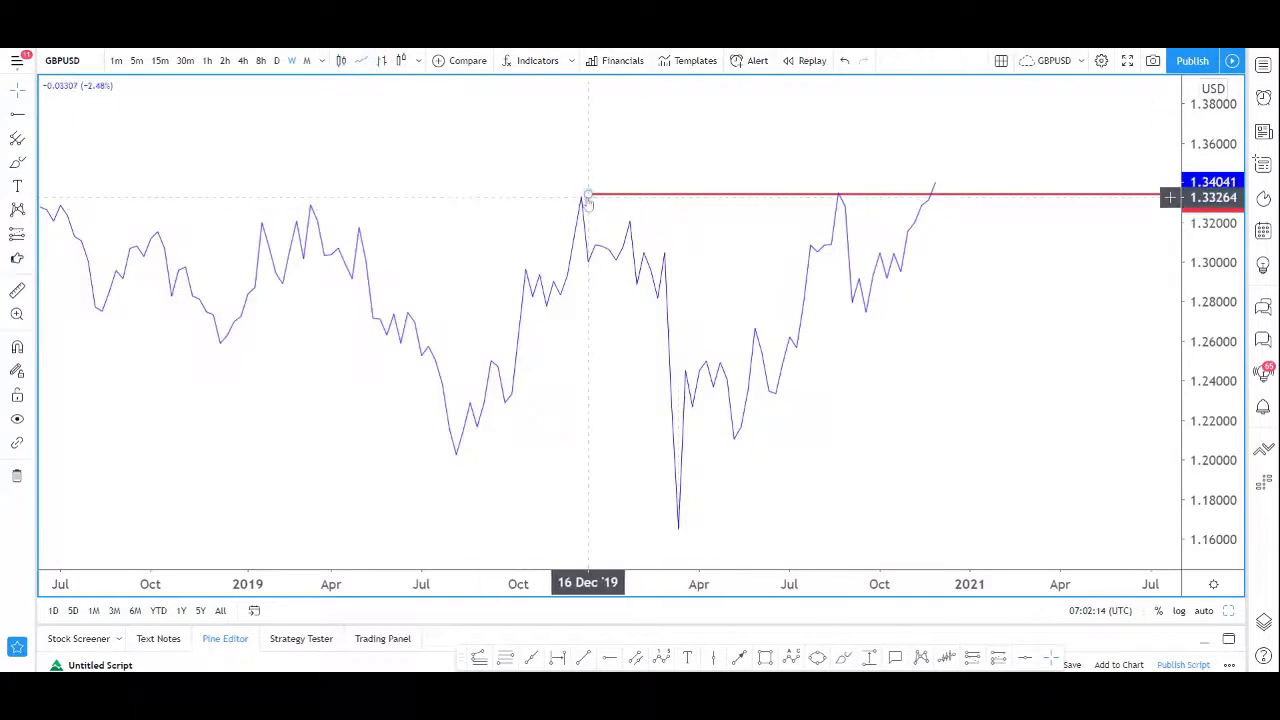
left_click_drag(588, 196, 842, 193)
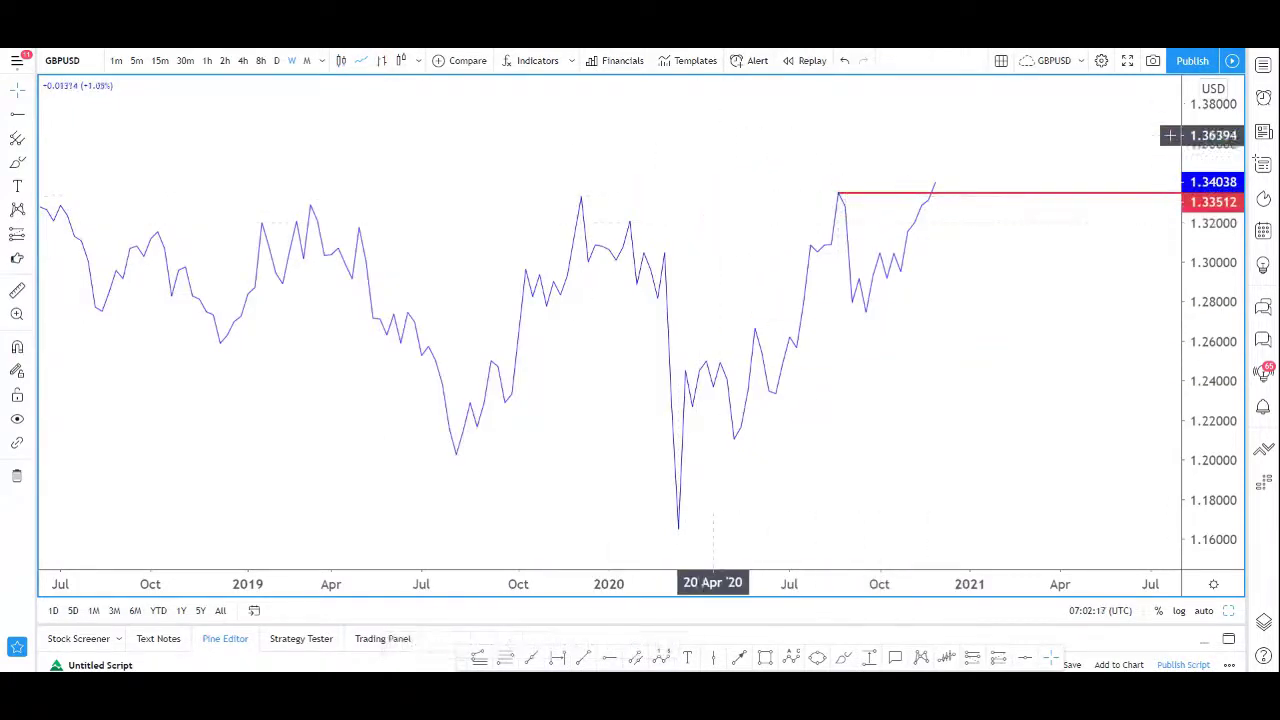
left_click(341, 61)
- Apply the zSupport drawing template to the horizontal ray at the August 2020 peak
double_click(864, 198)
left_click(551, 440)
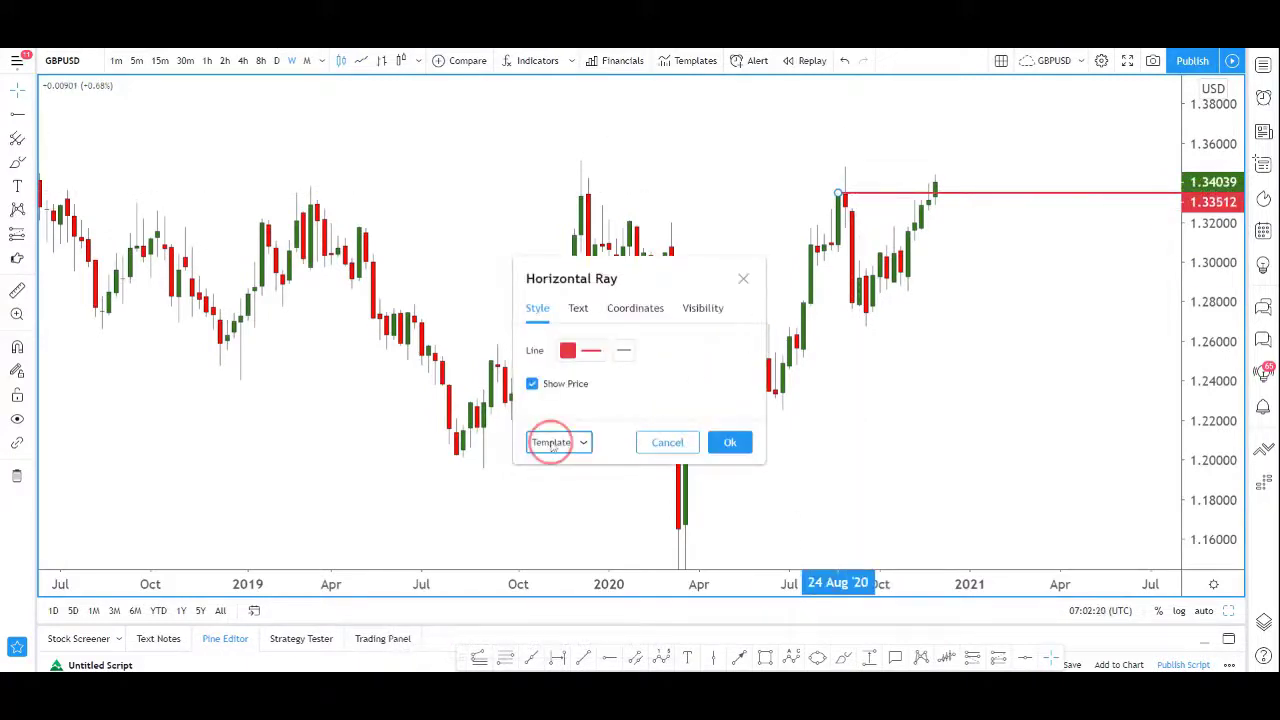
scroll(590, 497, "down", 2)
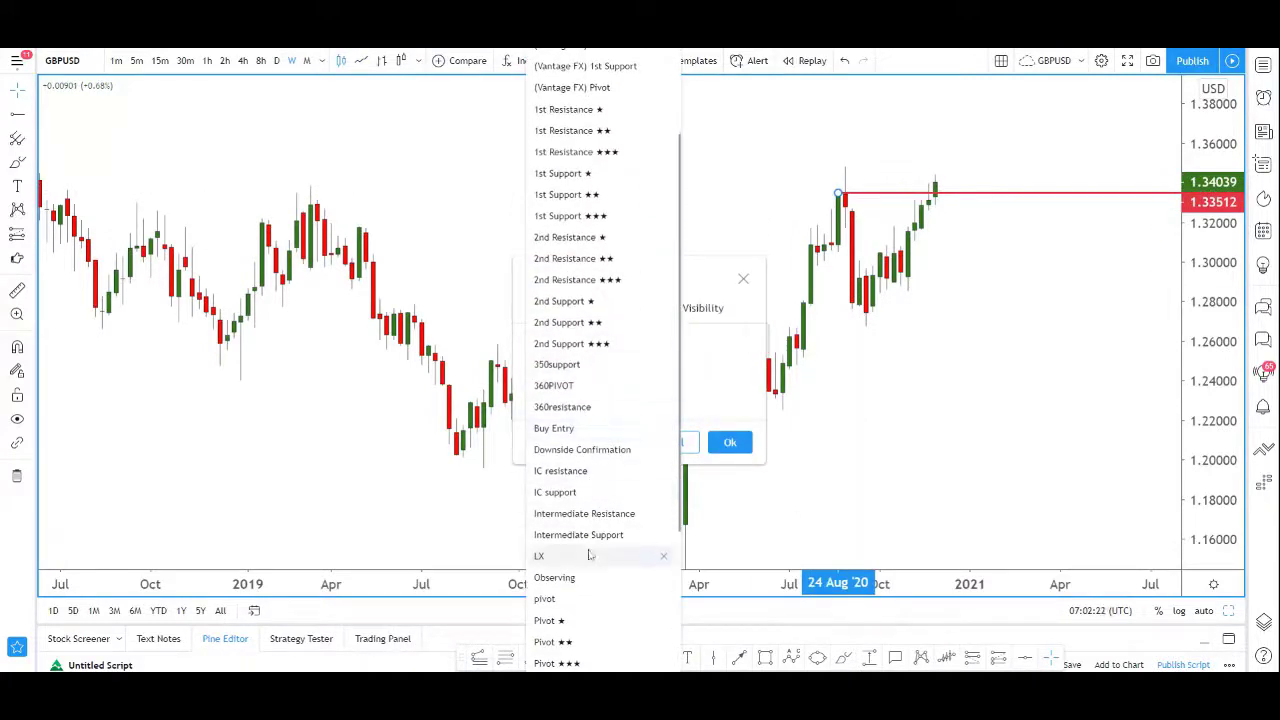
scroll(588, 569, "down", 2)
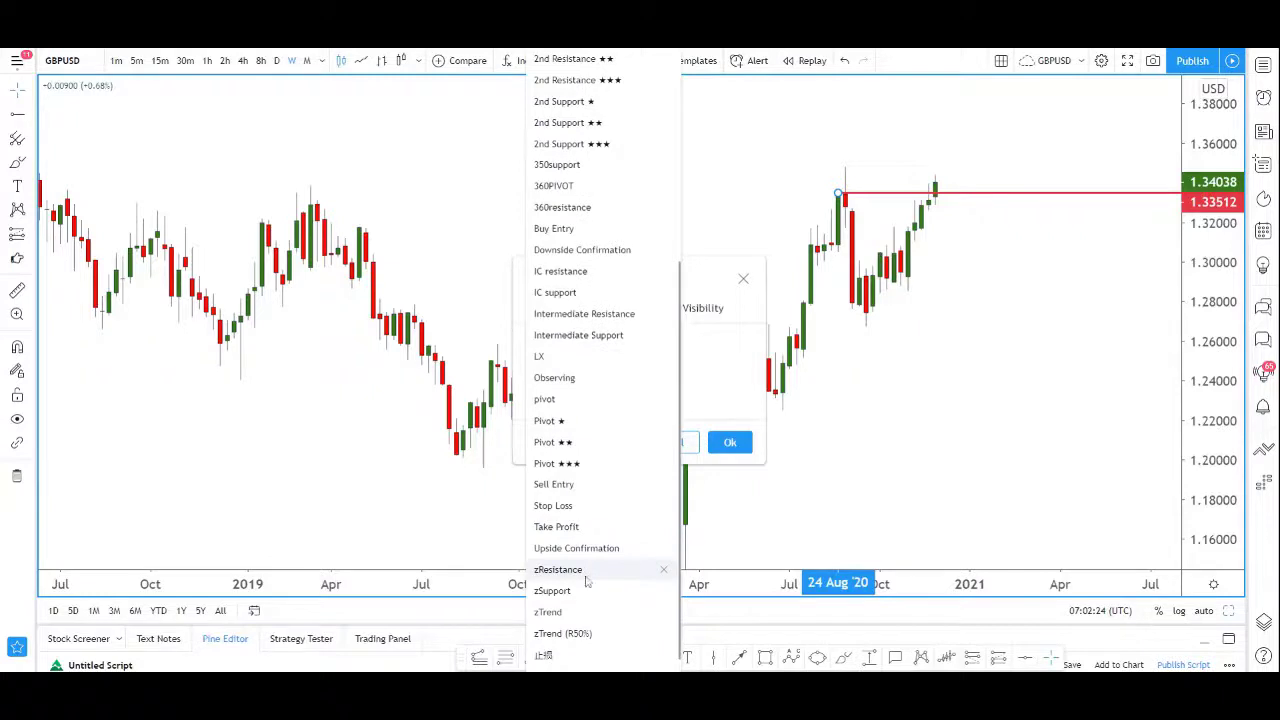
left_click(580, 593)
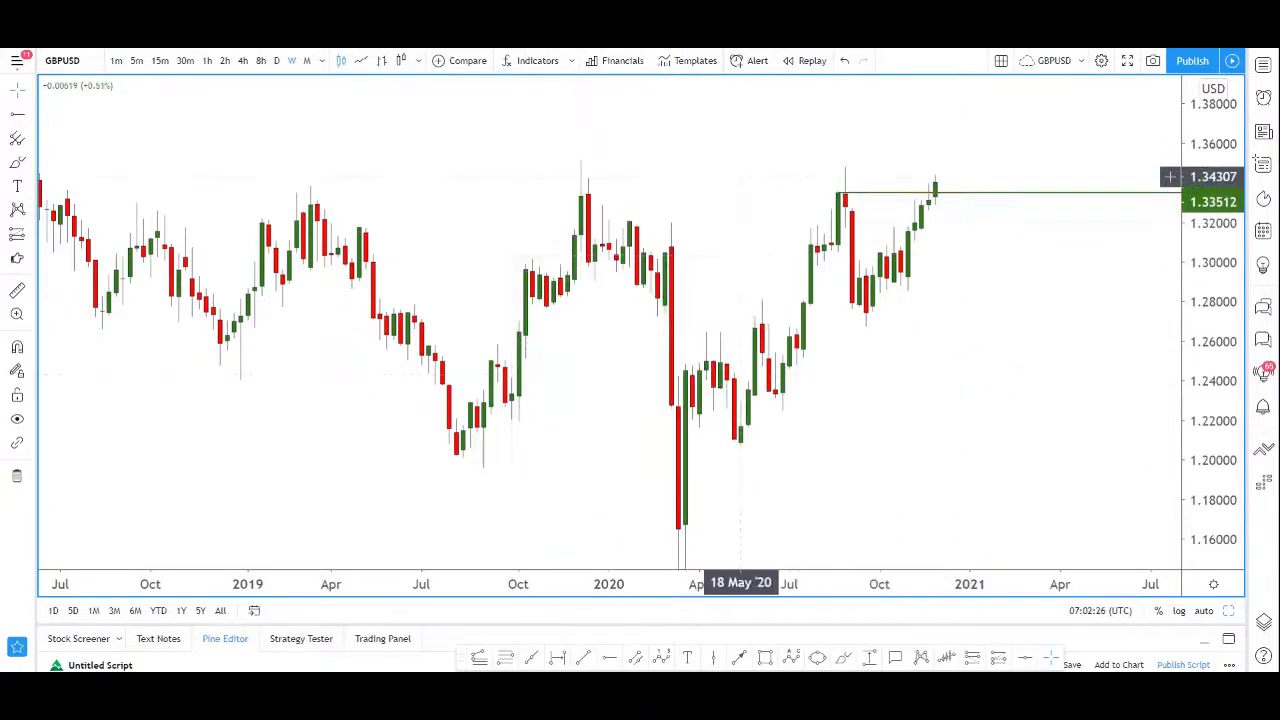
- Switch to the daily timeframe and examine the recent candles around the support ray
left_click(276, 61)
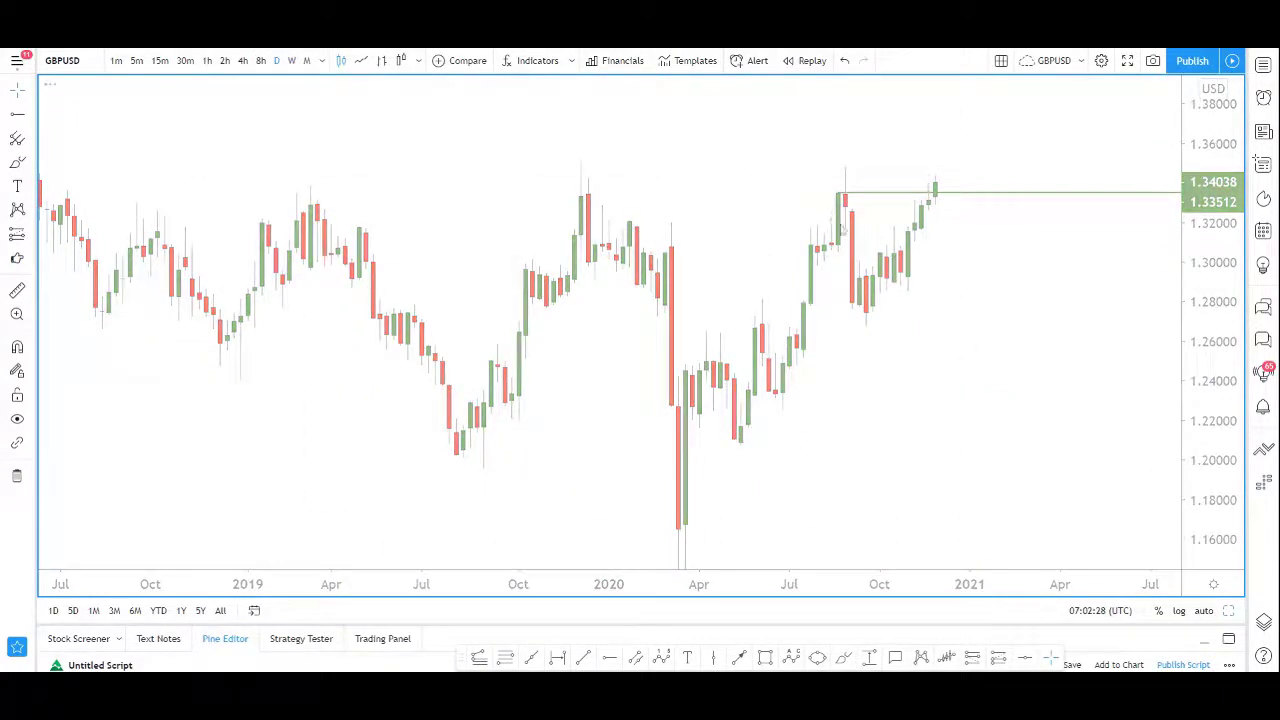
scroll(865, 190, "down", 2)
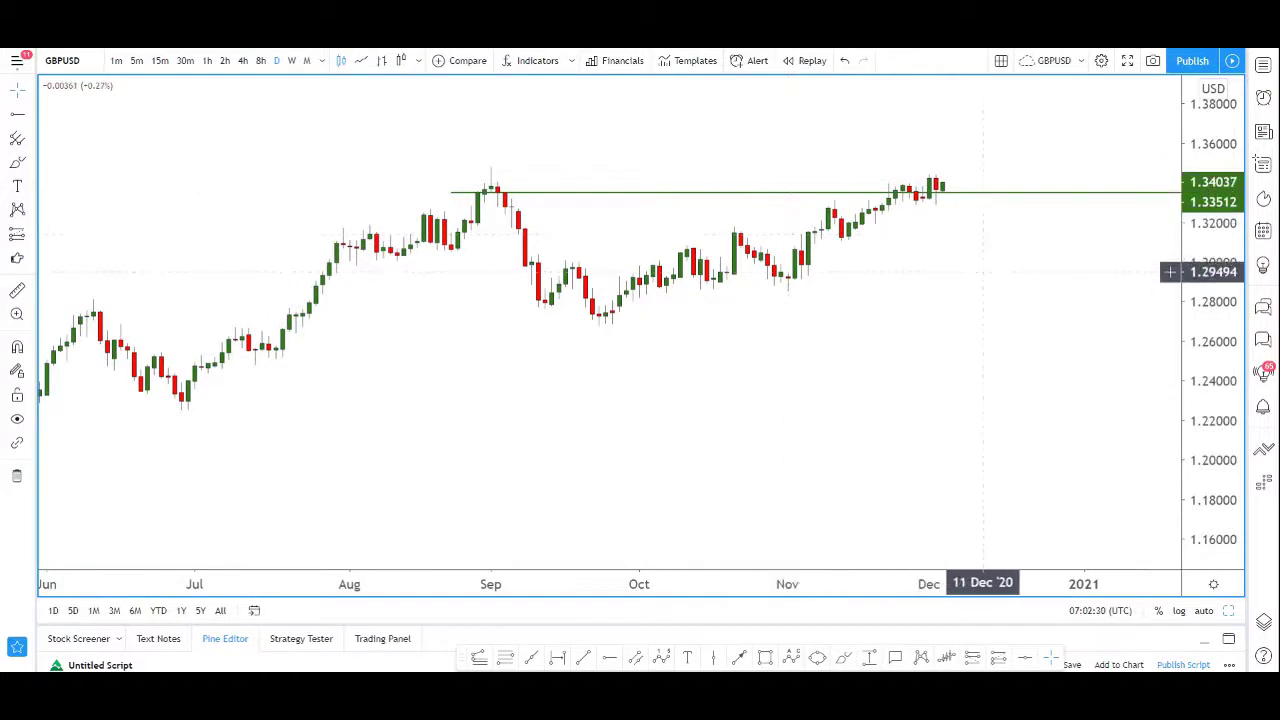
left_click_drag(1205, 390, 1205, 177)
left_click_drag(966, 262, 944, 369)
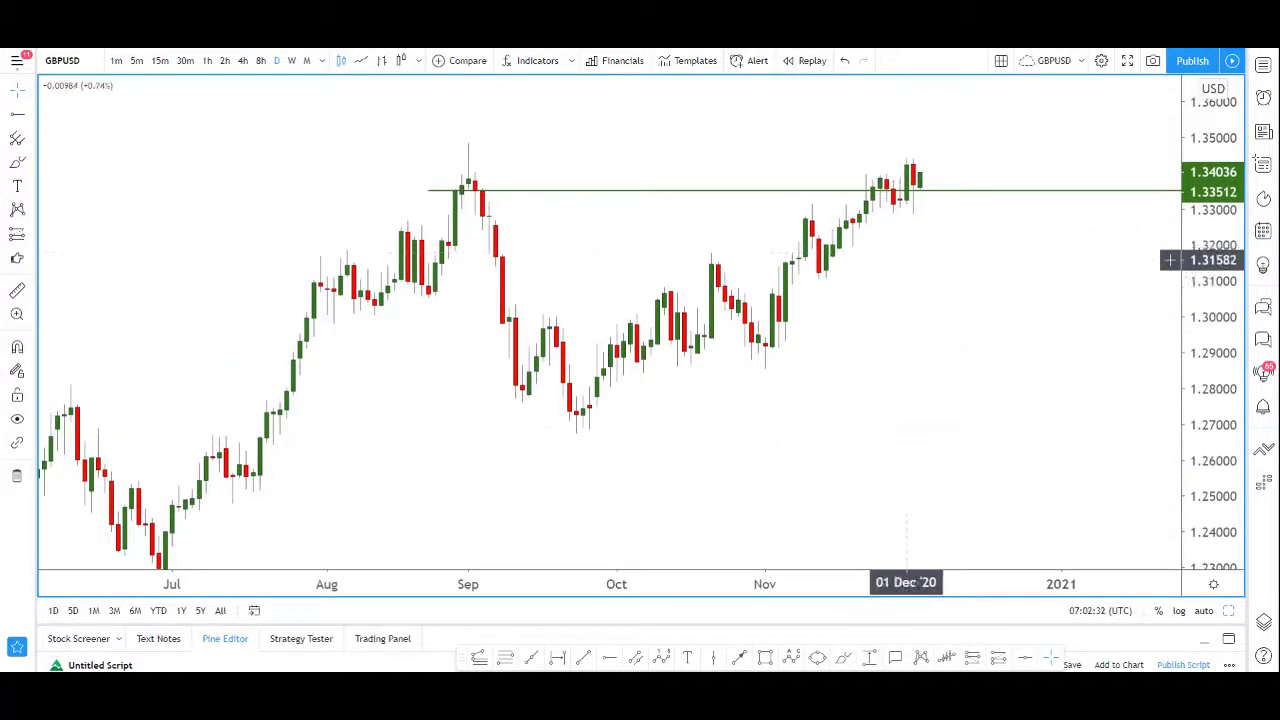
- Underline the four rising swing lows from September to December with red brush strokes, and clear them while keeping the support ray
left_click(845, 657)
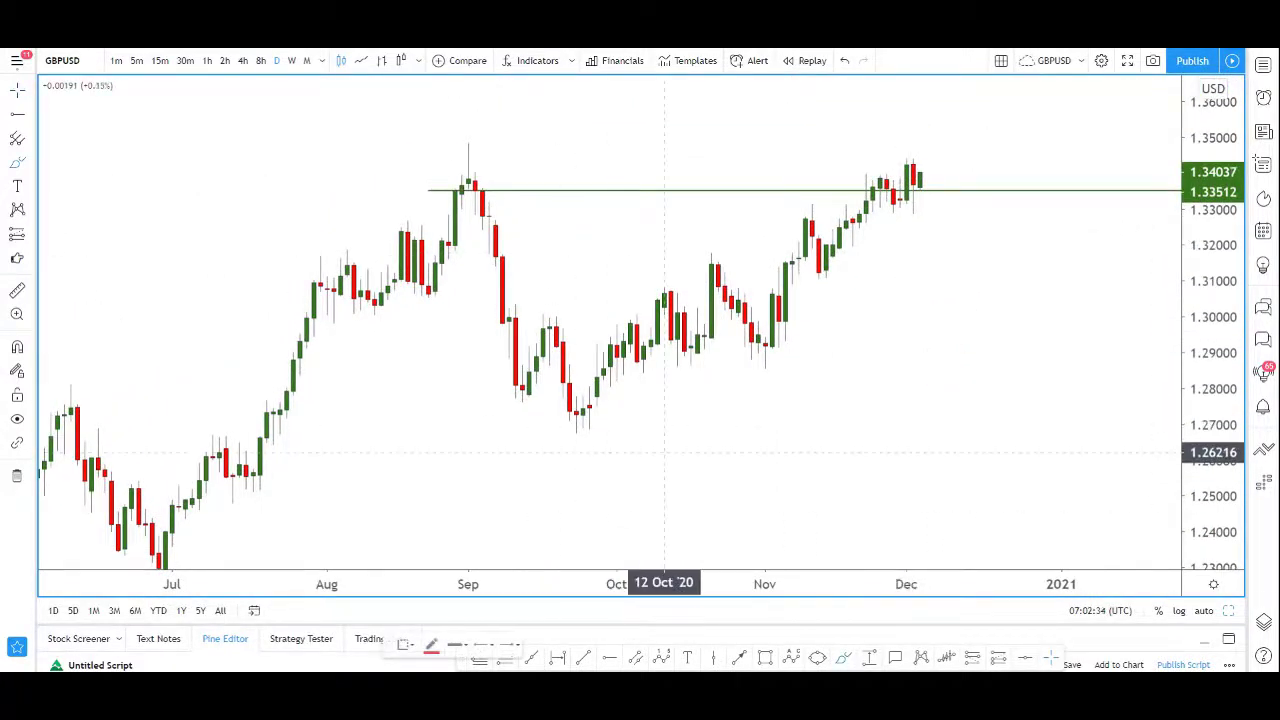
left_click_drag(553, 420, 645, 410)
left_click_drag(727, 349, 813, 348)
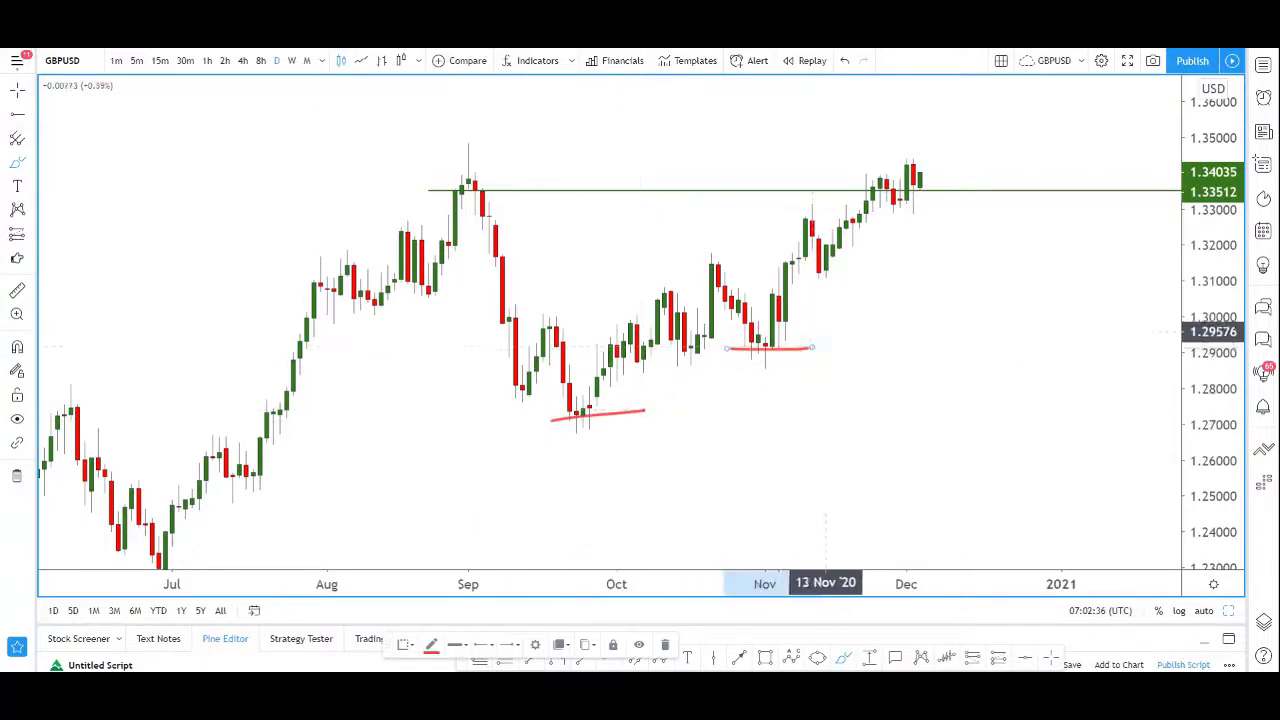
left_click_drag(808, 272, 880, 272)
left_click_drag(876, 203, 987, 199)
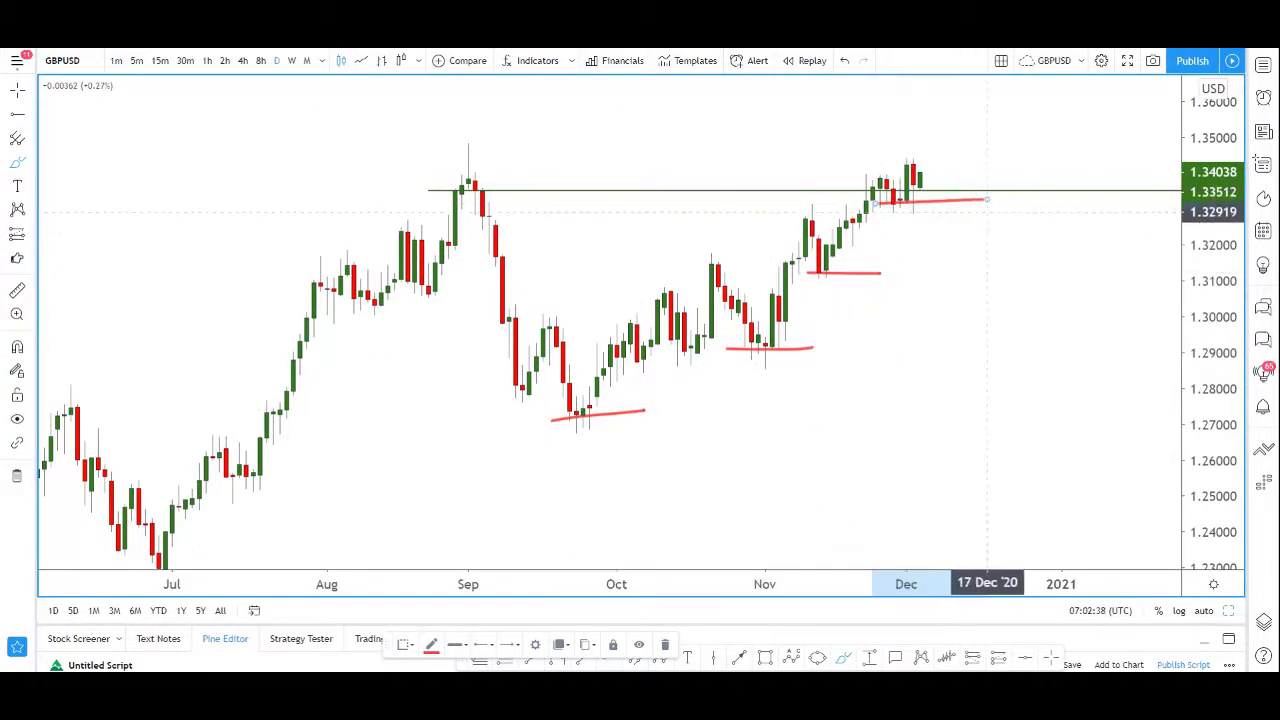
left_click(17, 476)
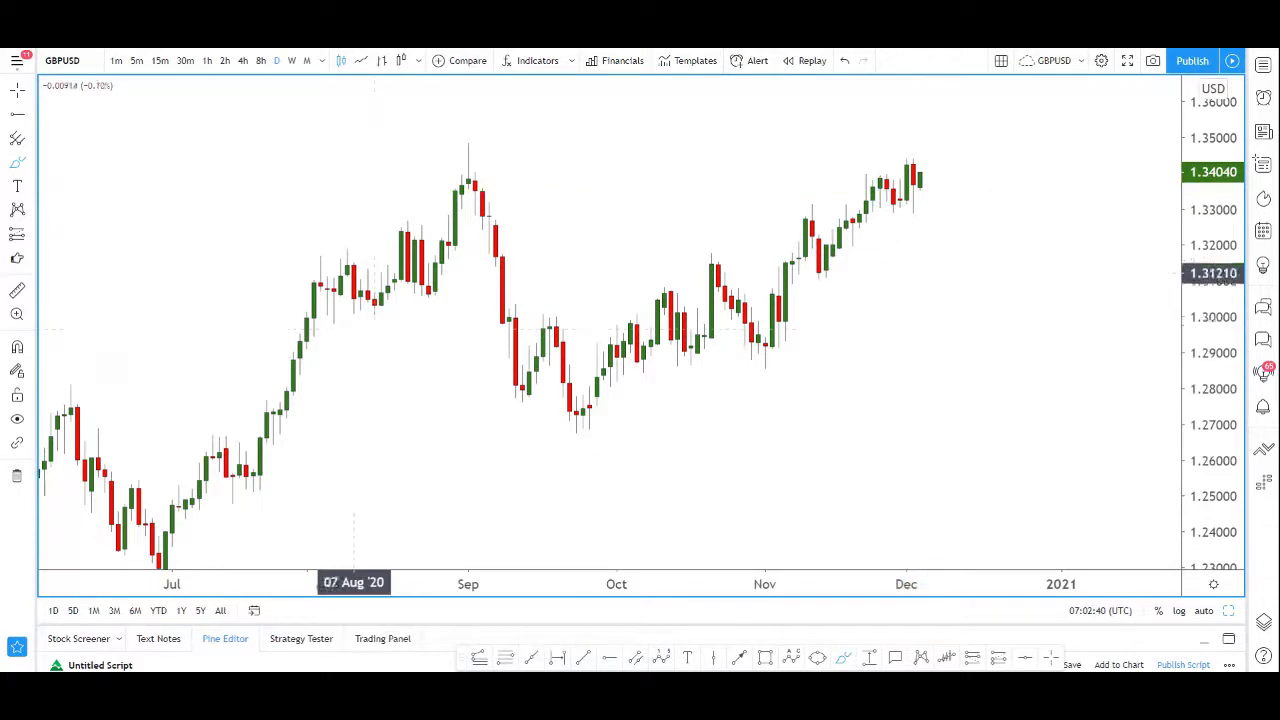
key("ctrl+z")
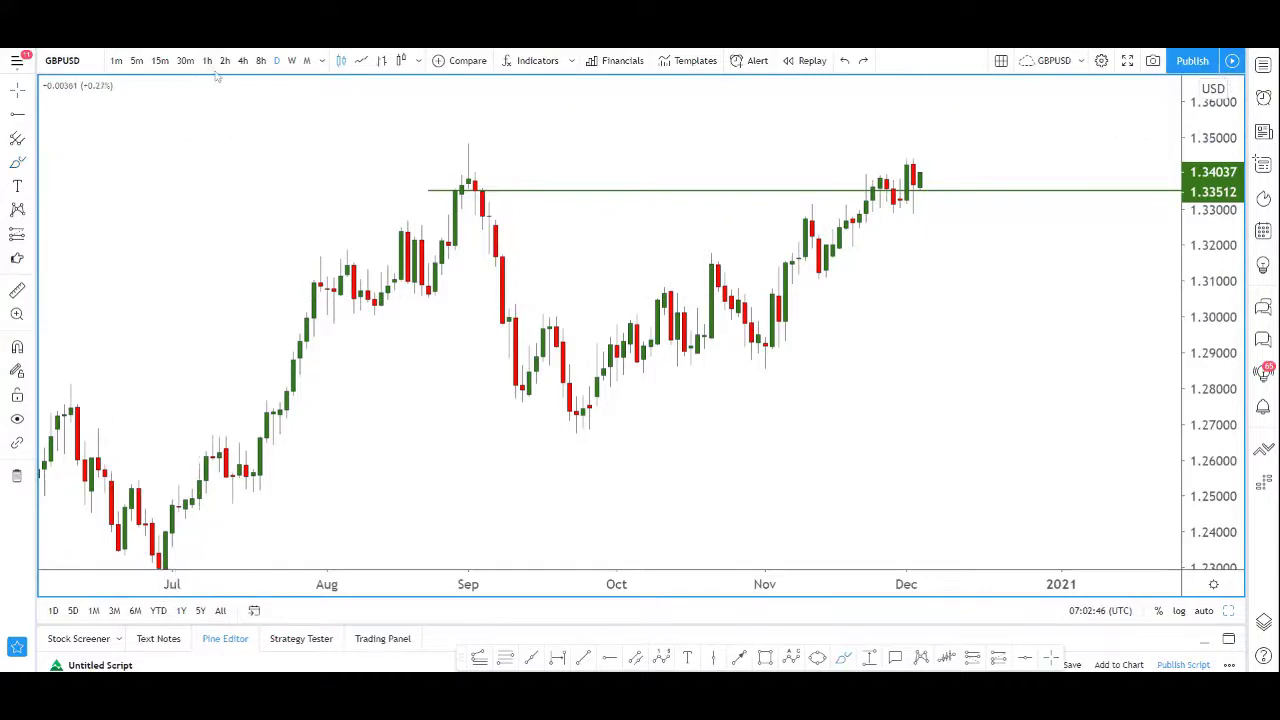
- Switch to the 4-hour timeframe and stretch the price scale around the recent candles at the support ray
left_click(242, 60)
scroll(830, 315, "down", 5)
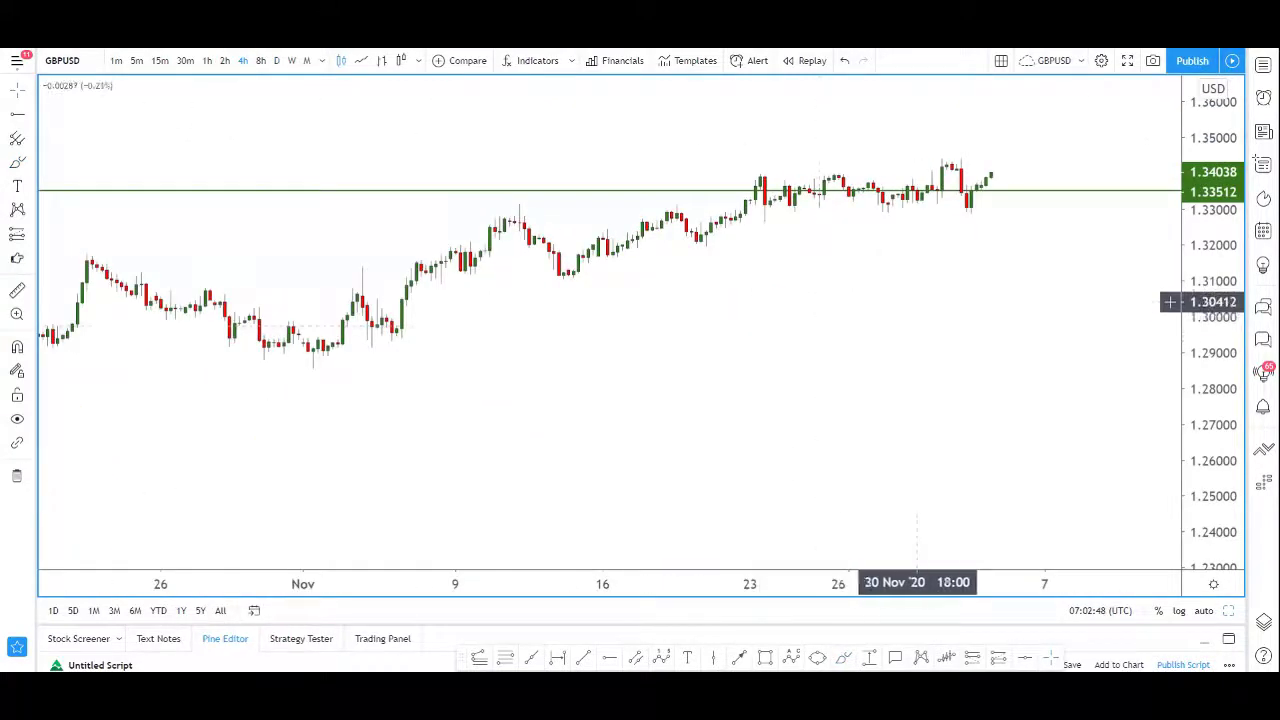
left_click_drag(1209, 406, 1209, 166)
left_click_drag(917, 254, 791, 432)
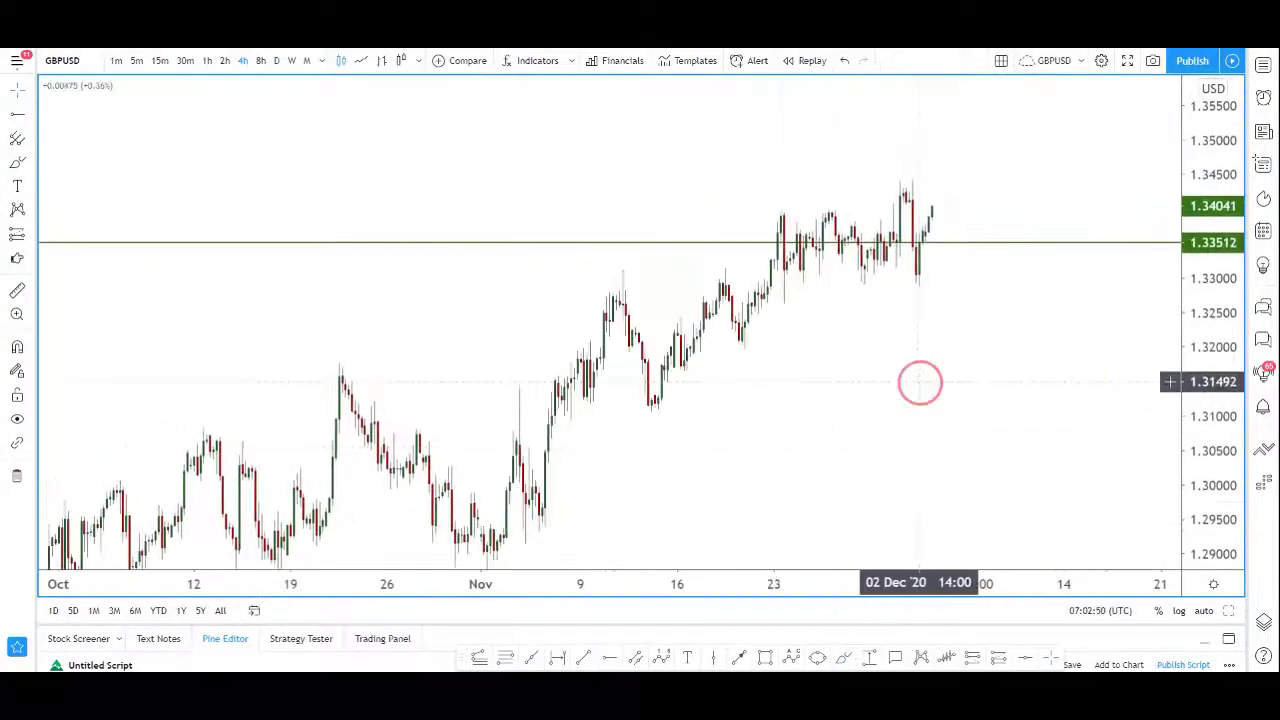
left_click_drag(918, 380, 769, 388)
- Trace the late-November sideways range, its boundaries and the latest up-down swing with red brush strokes, and undo the strokes
left_click(843, 657)
mouse_move(618, 233)
left_mouse_down()
mouse_move(623, 282)
mouse_move(686, 214)
mouse_move(726, 240)
mouse_move(757, 206)
mouse_move(766, 266)
mouse_move(778, 244)
left_mouse_up()
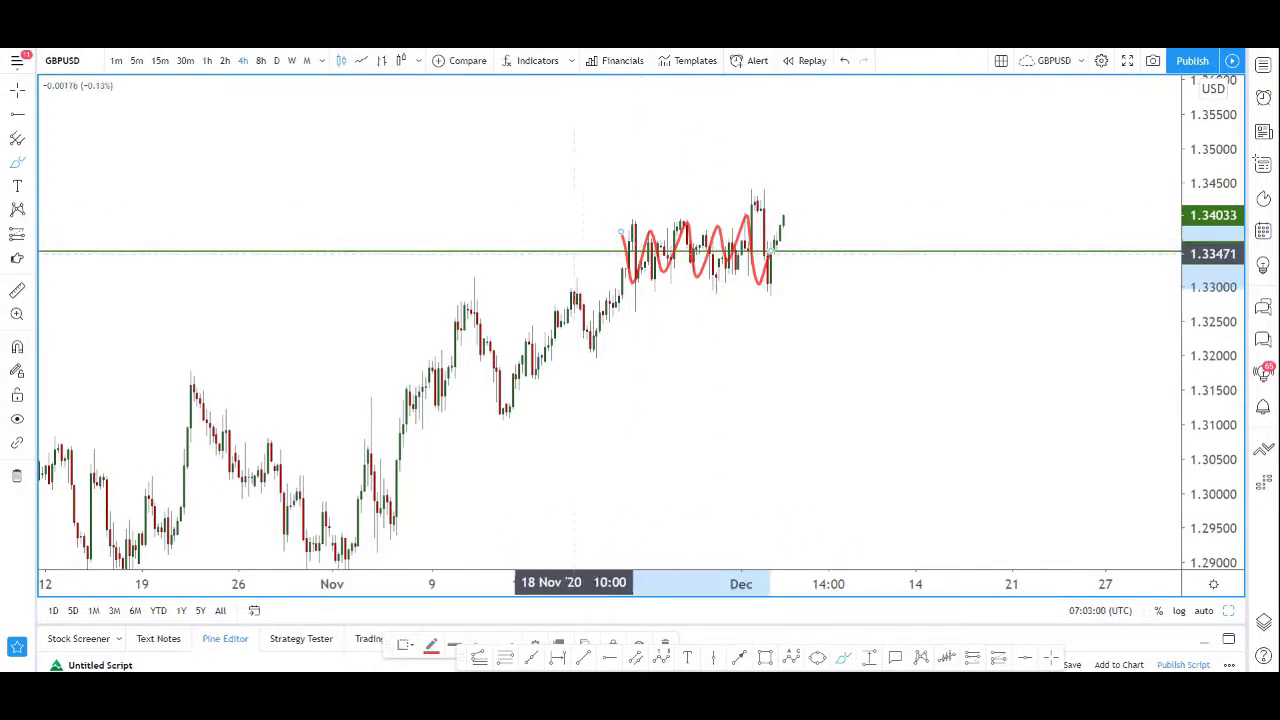
left_click_drag(624, 289, 772, 289)
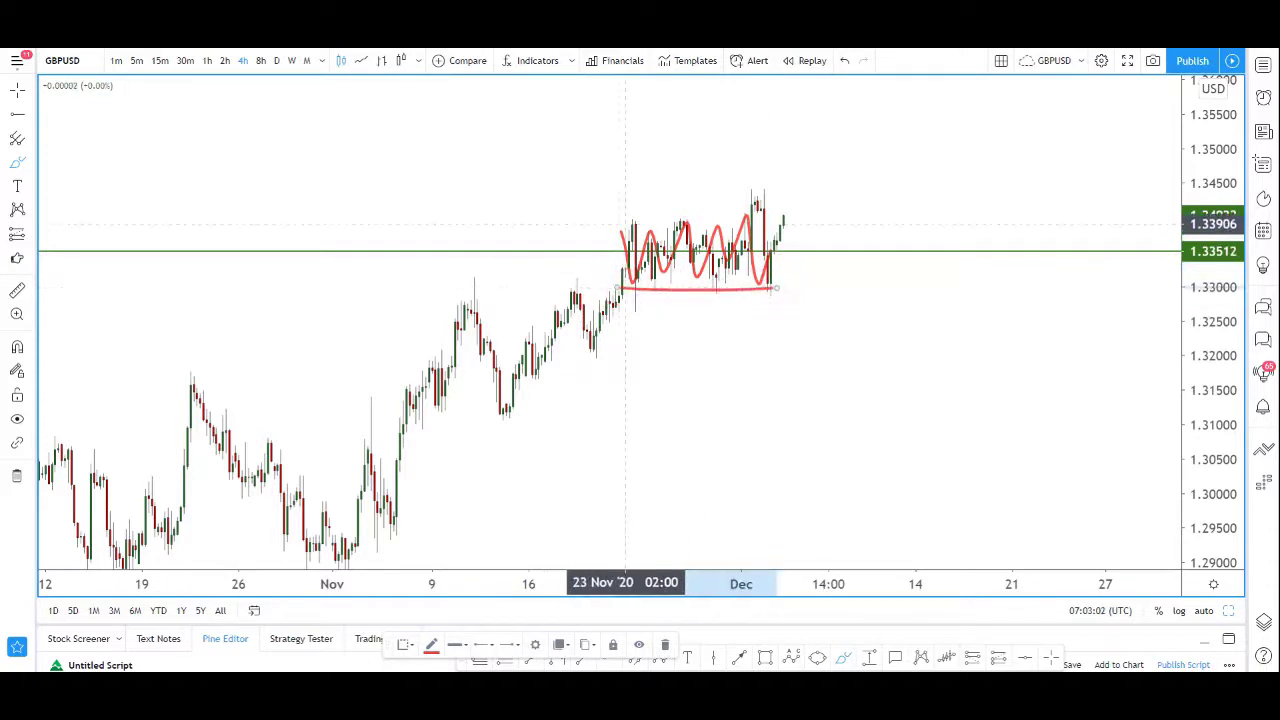
mouse_move(623, 213)
left_mouse_down()
mouse_move(795, 216)
mouse_move(810, 140)
mouse_move(851, 114)
mouse_move(823, 134)
mouse_move(851, 152)
left_mouse_up()
key("ctrl+z")
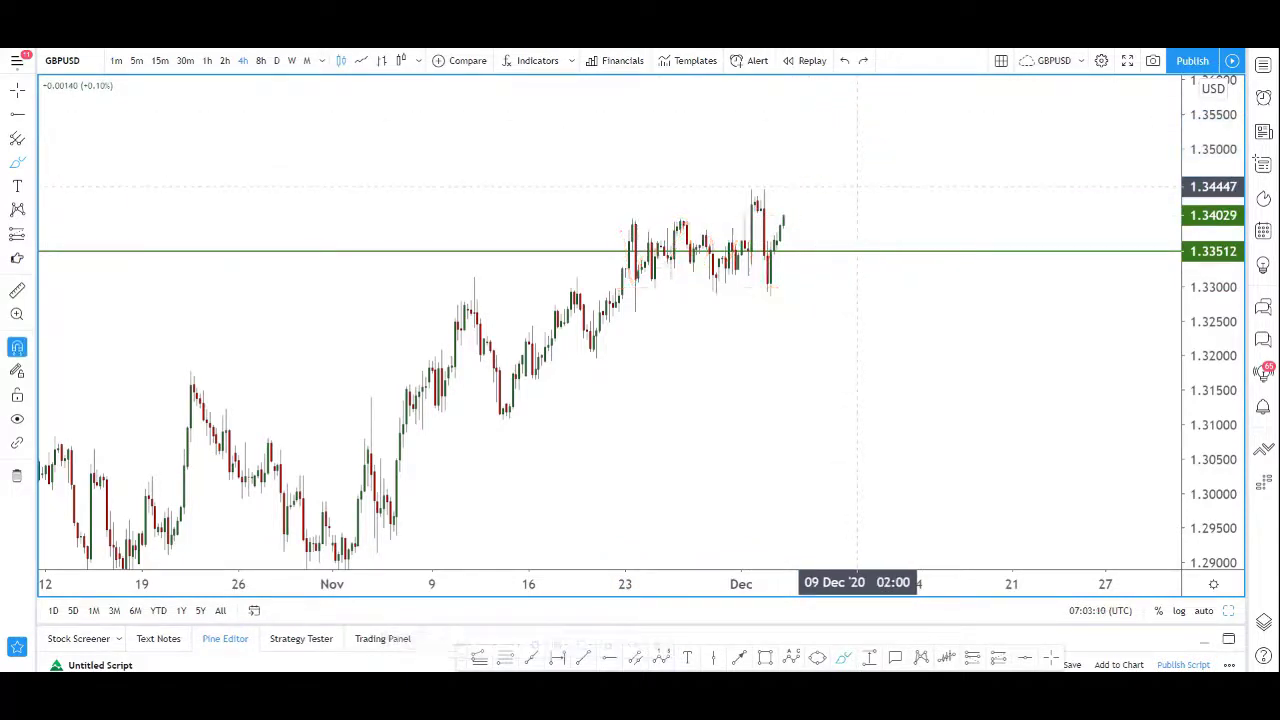
key("ctrl+z")
key("Escape")
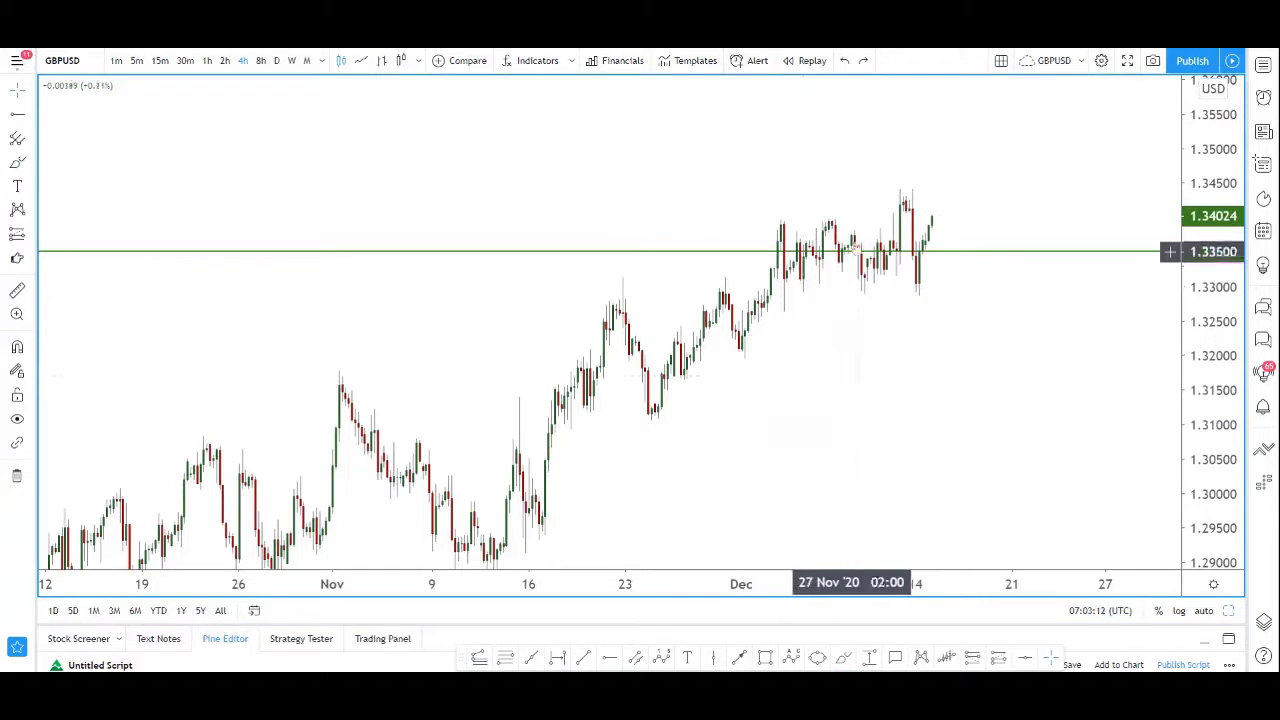
mouse_move(868, 294)
left_mouse_down()
mouse_move(896, 196)
mouse_move(926, 295)
left_mouse_up()
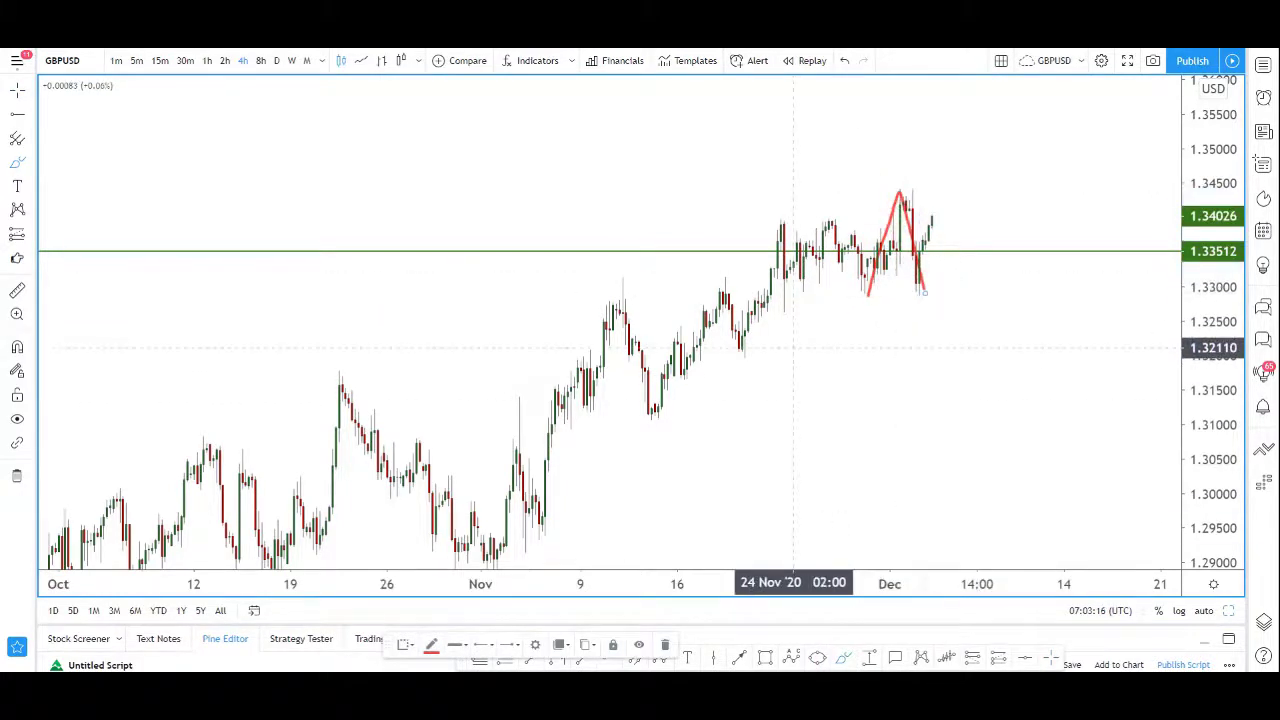
key("ctrl+z")
- Place a trend-based Fib extension through 1.32900, 1.34409 and 1.32877 on the latest swing and apply the EW projections template
left_click(479, 658)
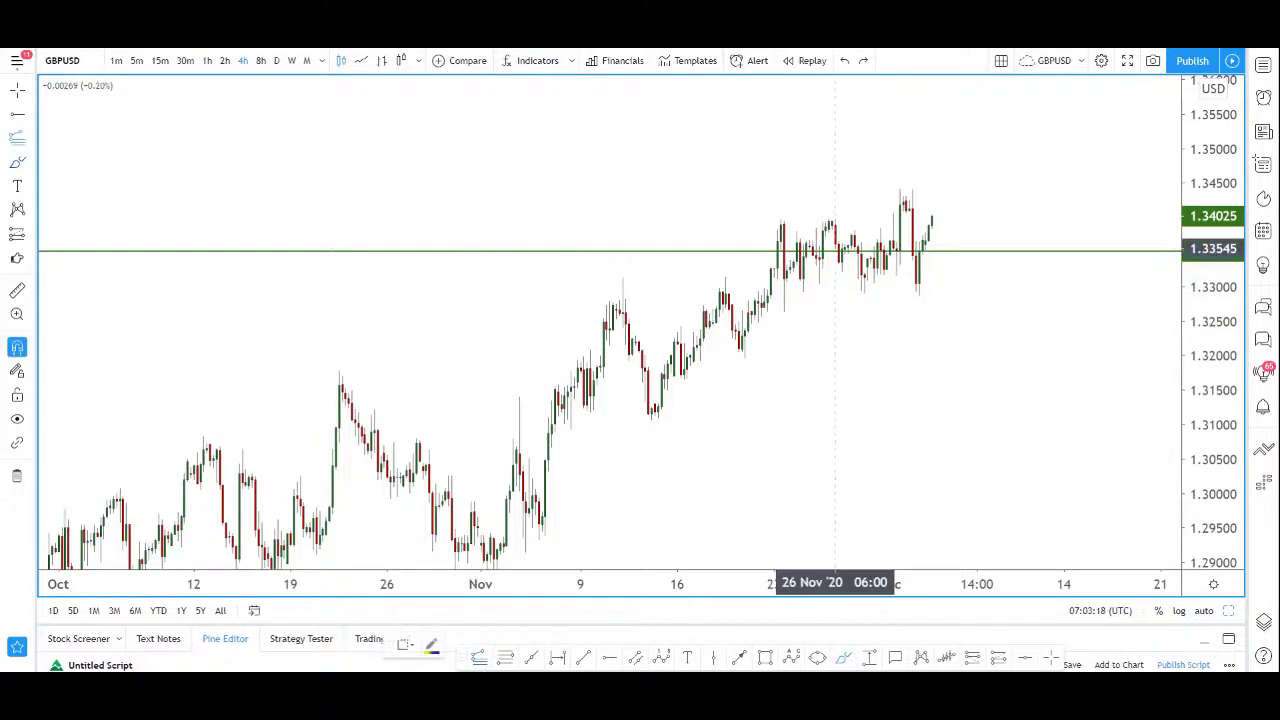
left_click(864, 293)
left_click(899, 189)
left_click(919, 294)
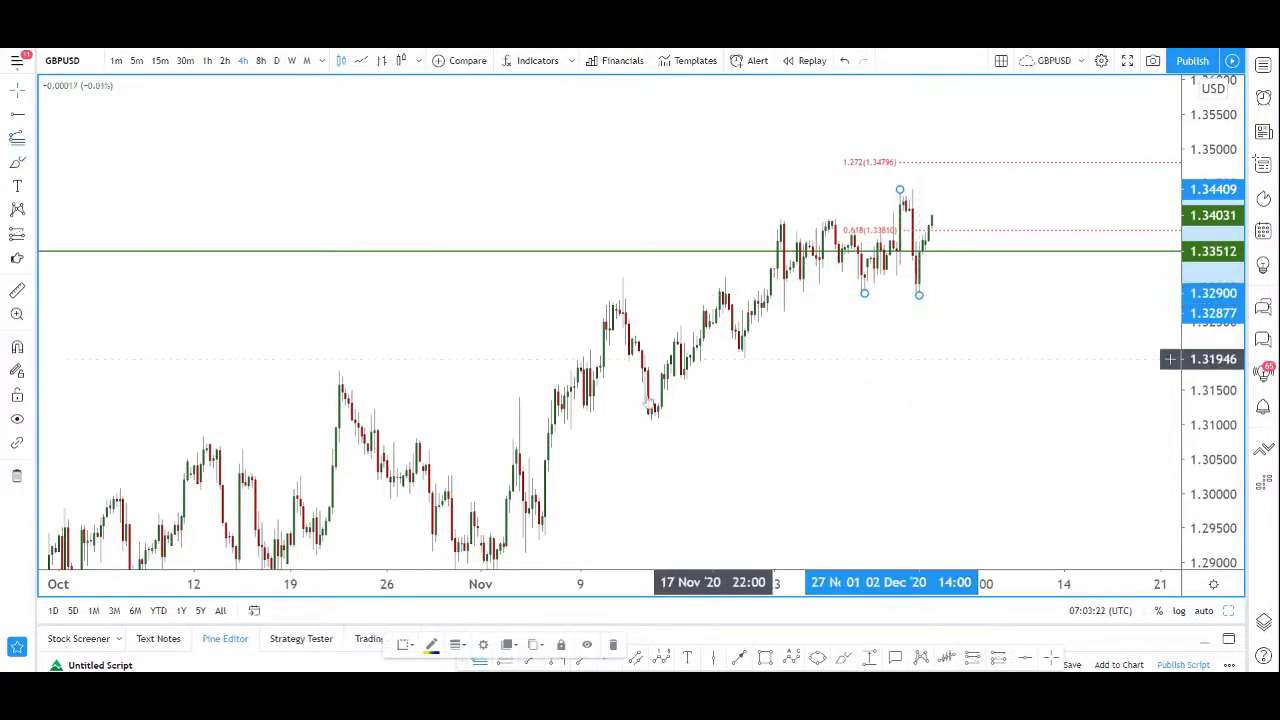
left_click(406, 644)
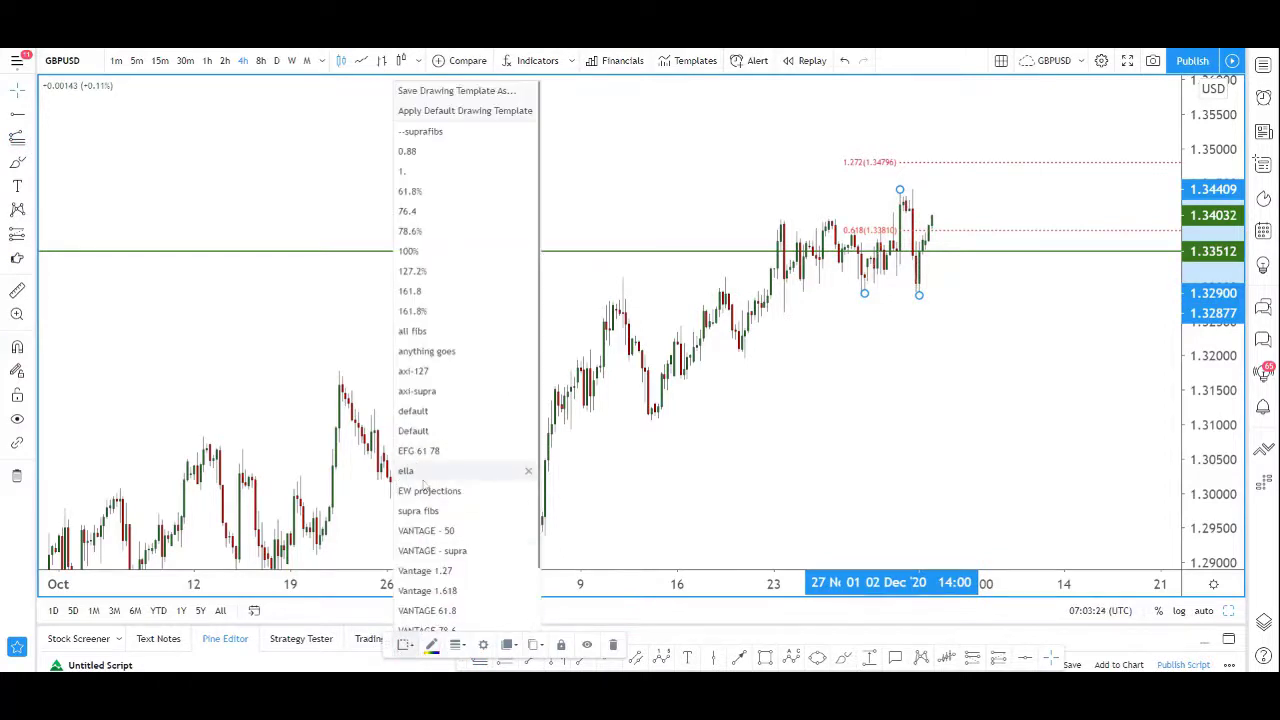
left_click(450, 488)
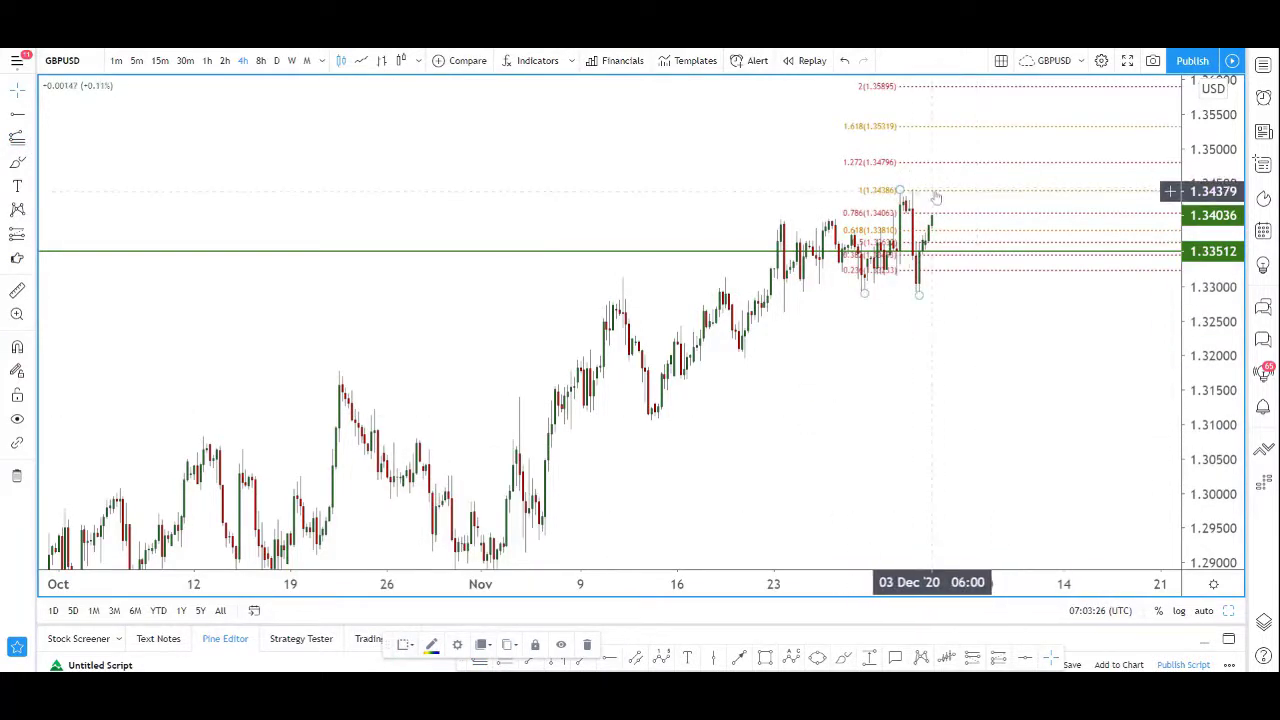
left_click(765, 464)
- Place a horizontal ray at the 1 December high of 1.34409 and colour it red
key("ctrl")
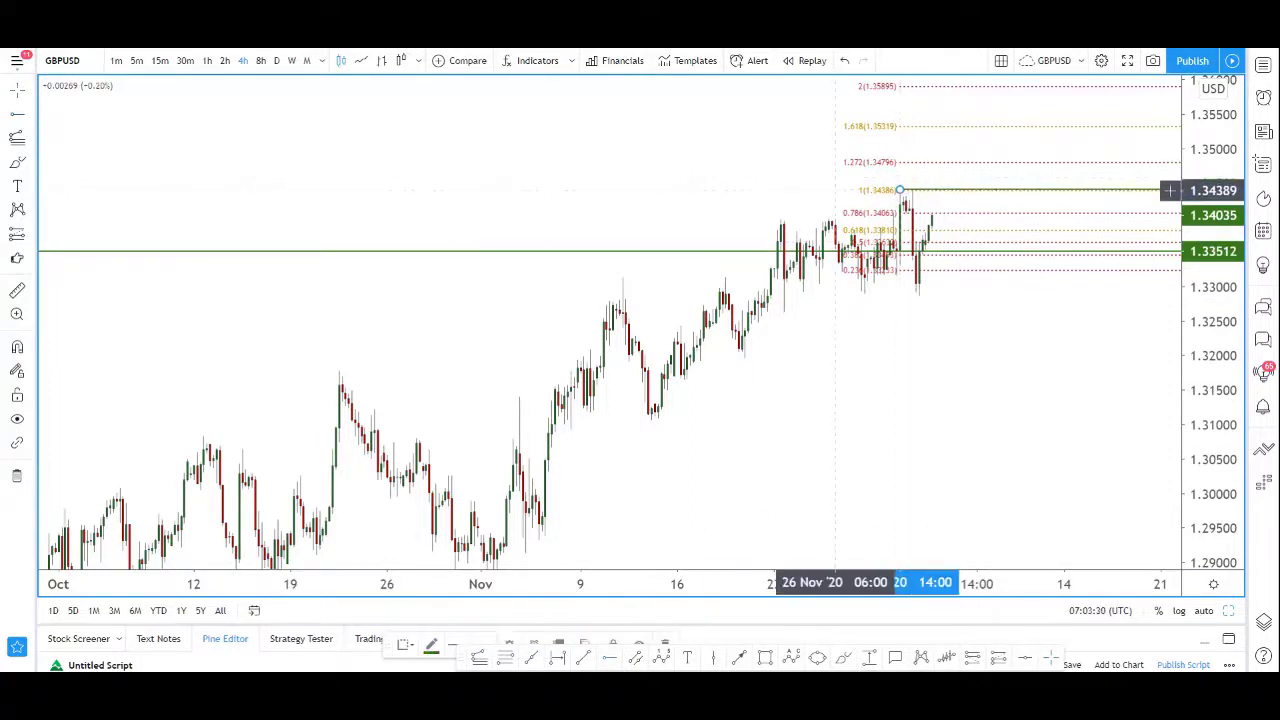
left_click(431, 647)
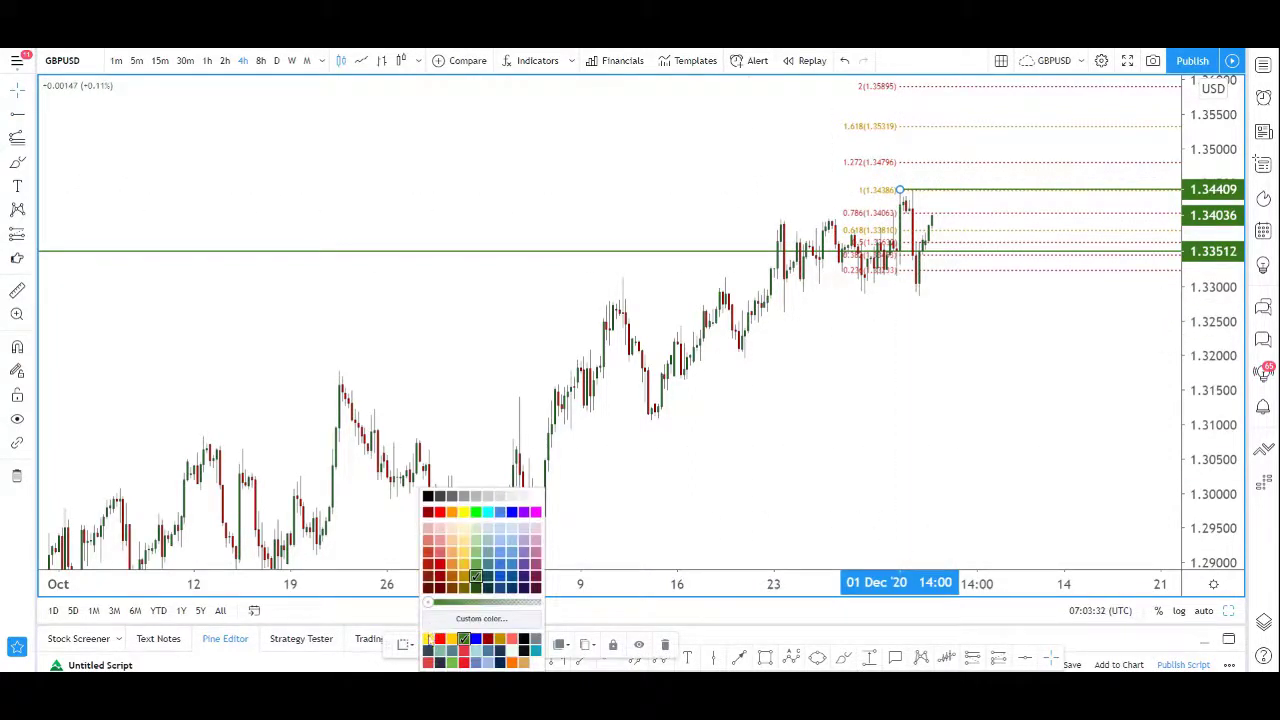
left_click(440, 640)
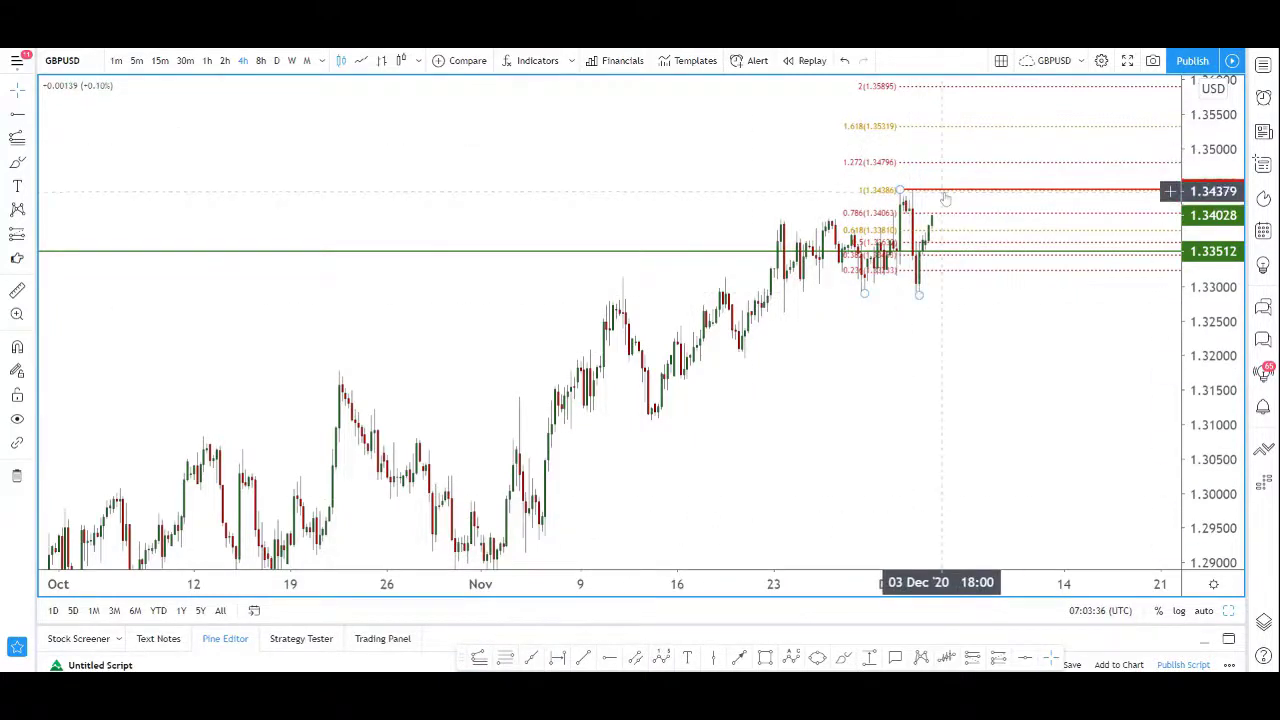
- Duplicate the red 1.34409 ray onto the 1.618 extension level at 1.35316 and apply the Take Profit template
mouse_move(947, 193)
left_mouse_down()
mouse_move(974, 120)
mouse_move(953, 121)
left_mouse_up()
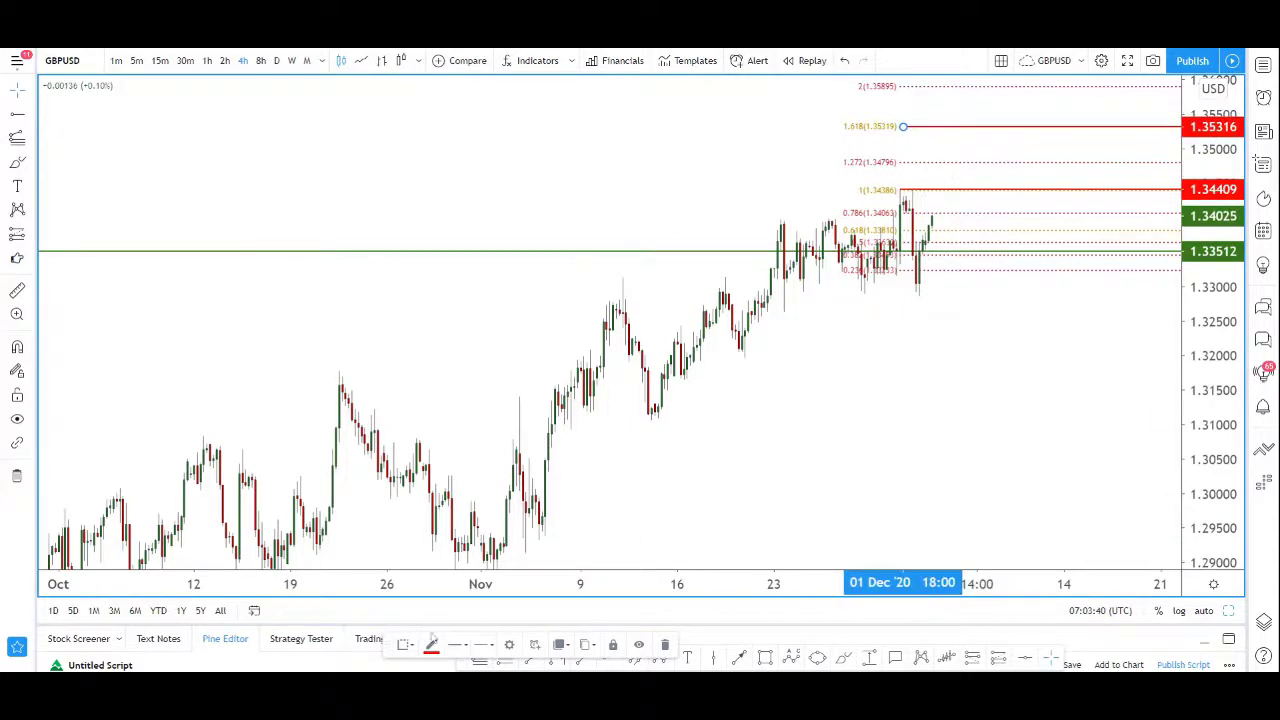
left_click(402, 644)
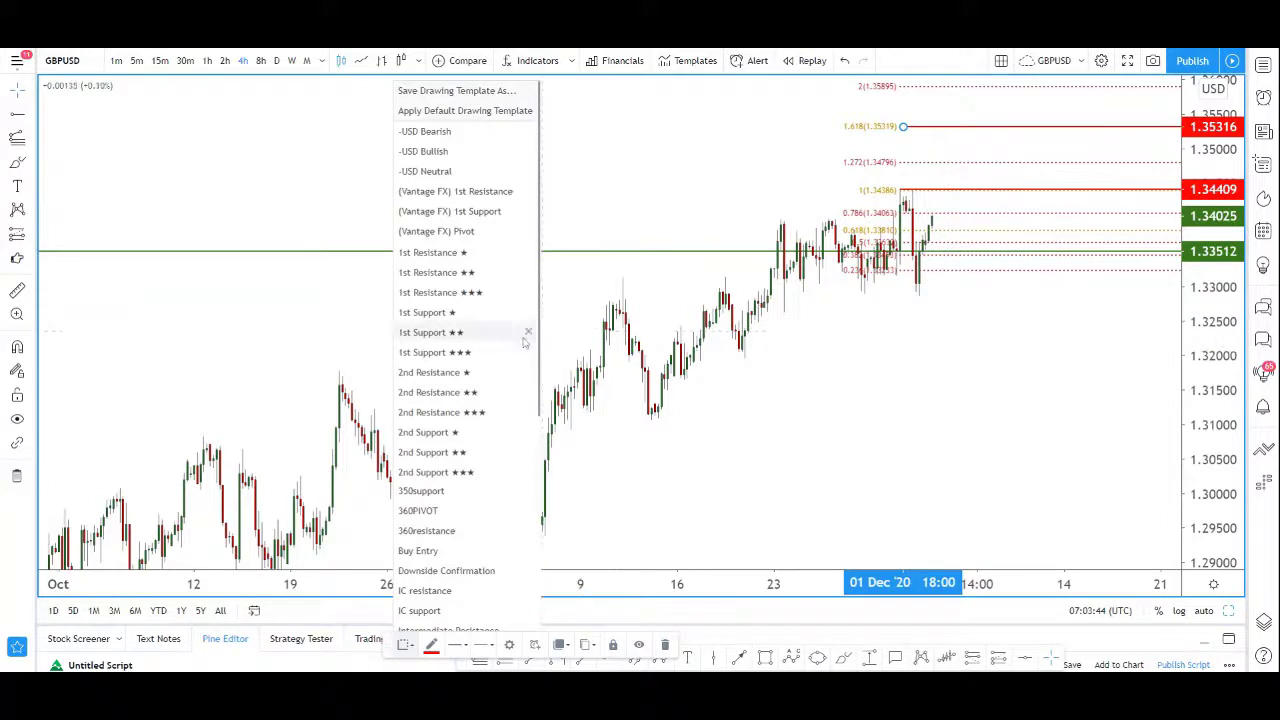
scroll(437, 343, "down", 5)
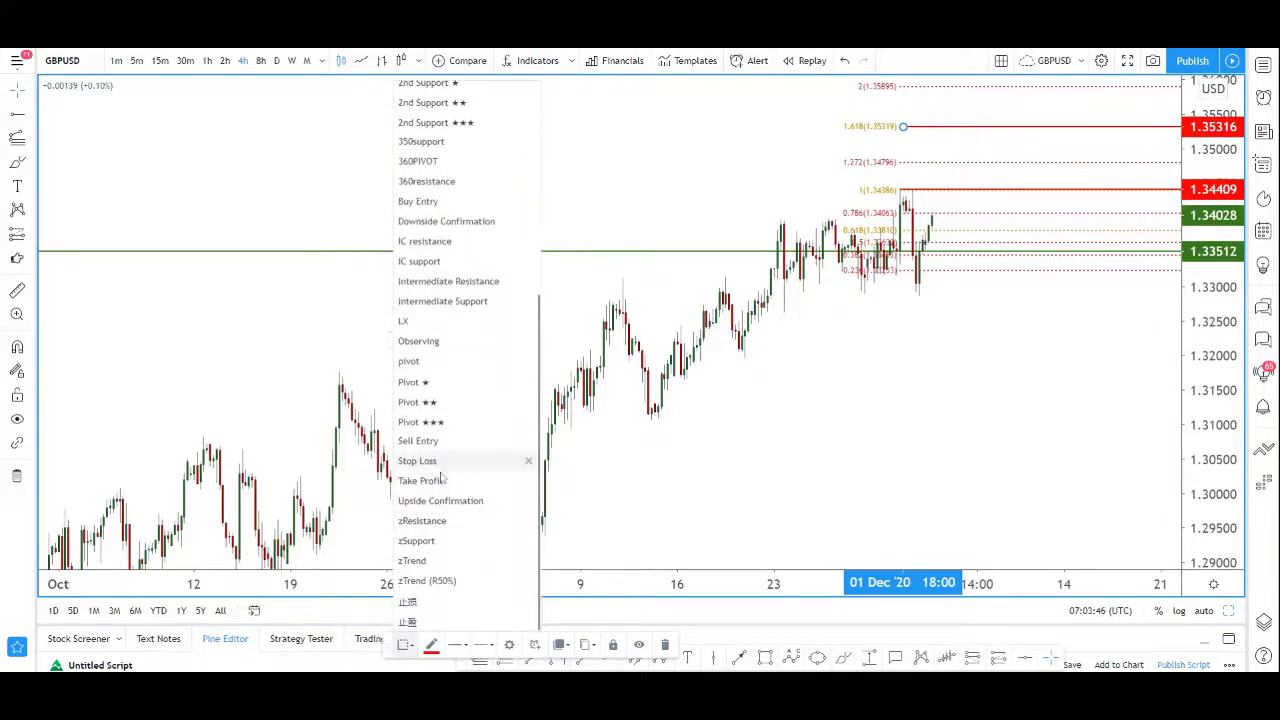
left_click(630, 430)
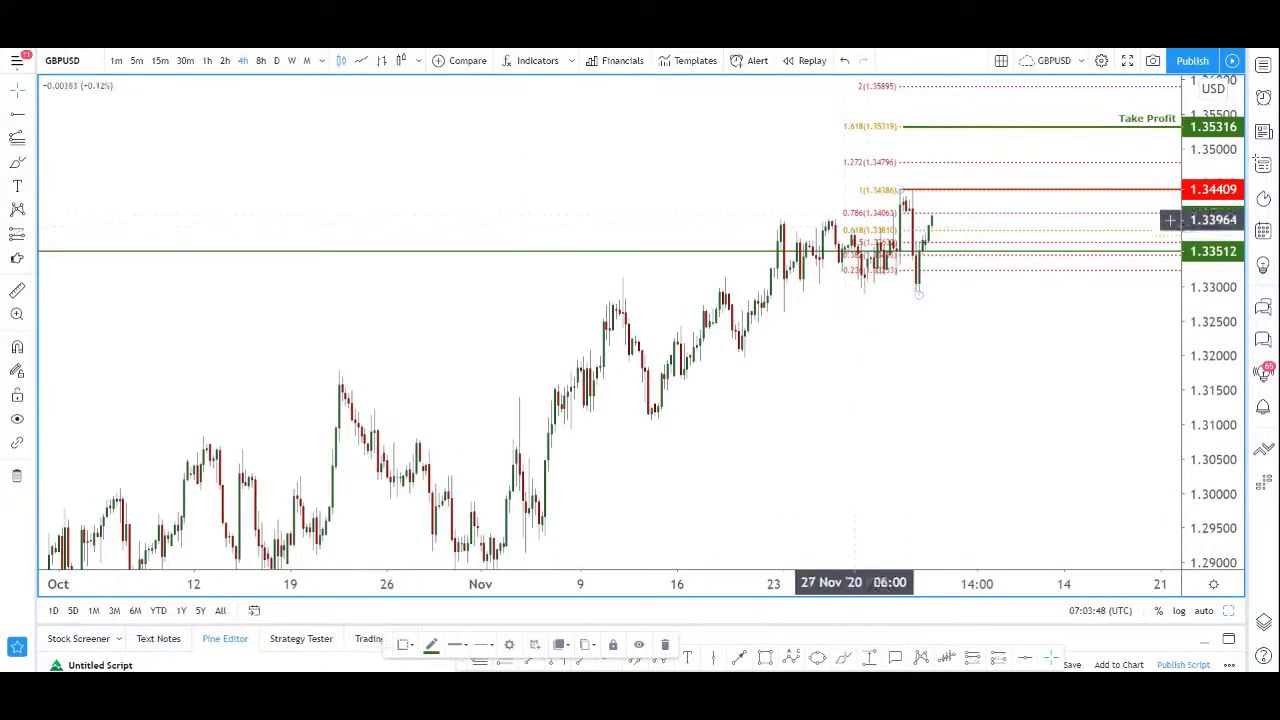
- Hide all levels of the trend-based Fib extension except 1 and 1.618
left_click(866, 214)
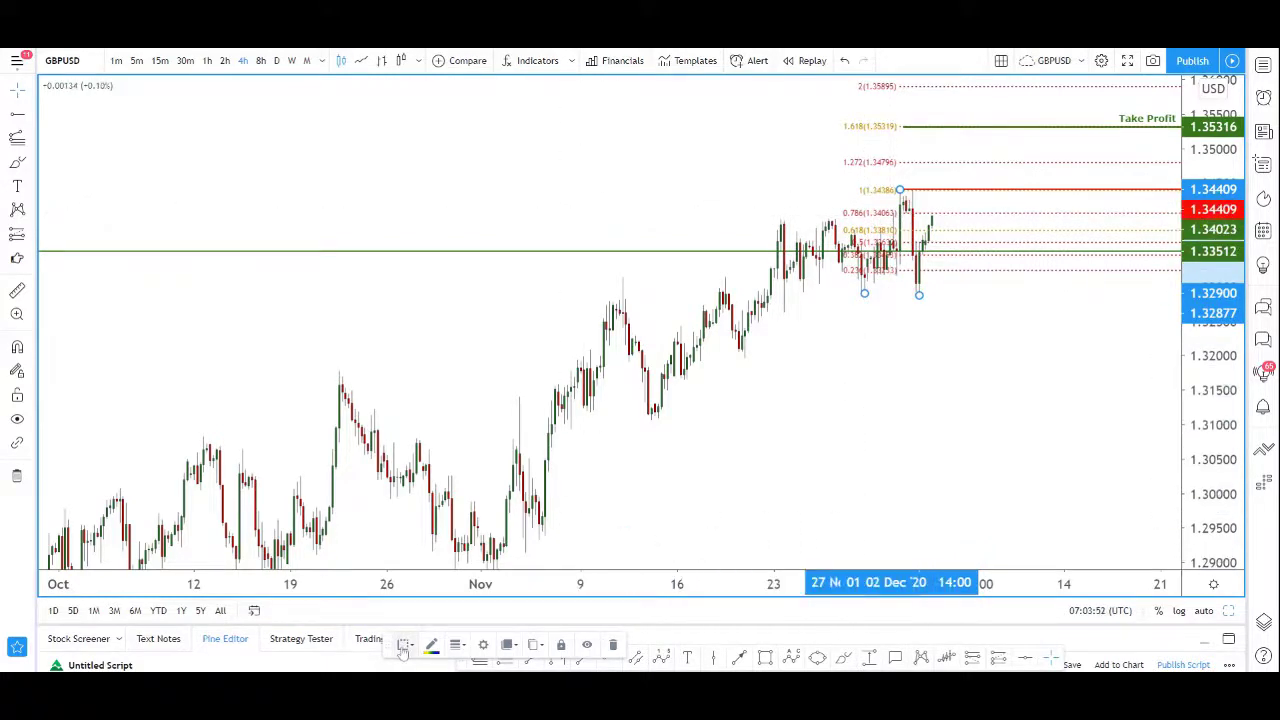
left_click(483, 645)
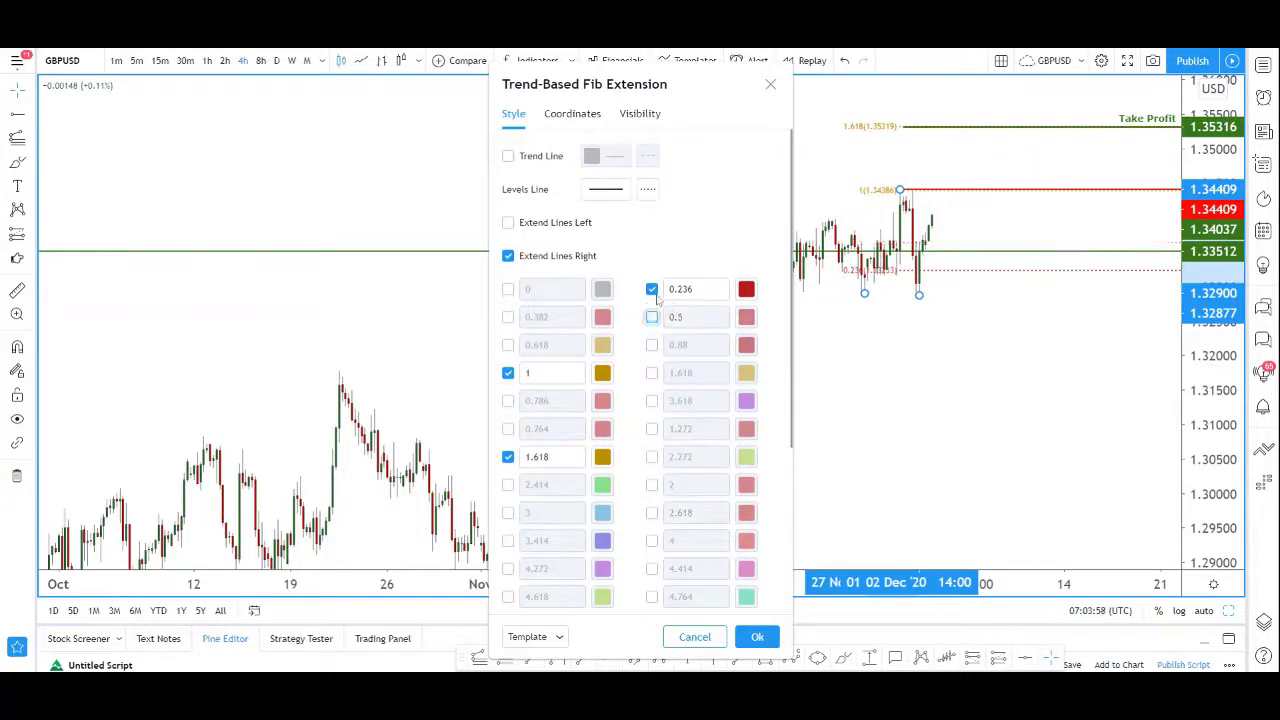
left_click(757, 636)
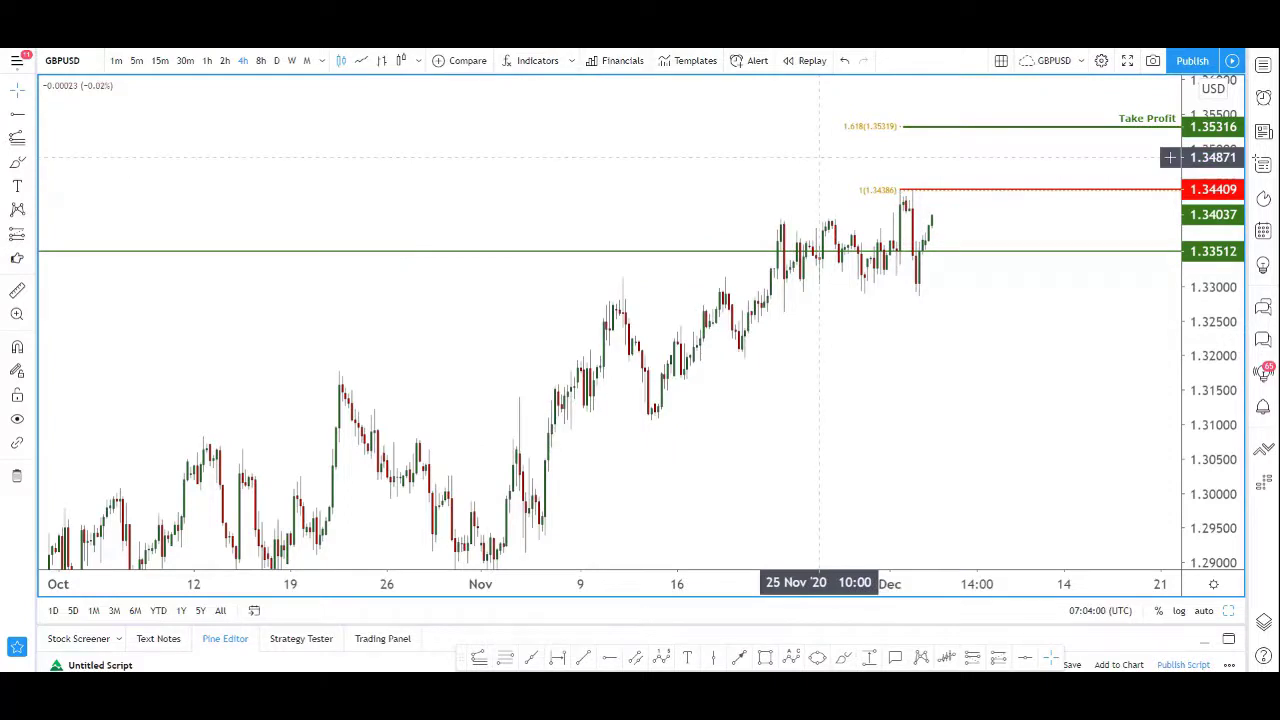
- Apply the Buy Entry template to the horizontal ray at 1.34409
double_click(937, 188)
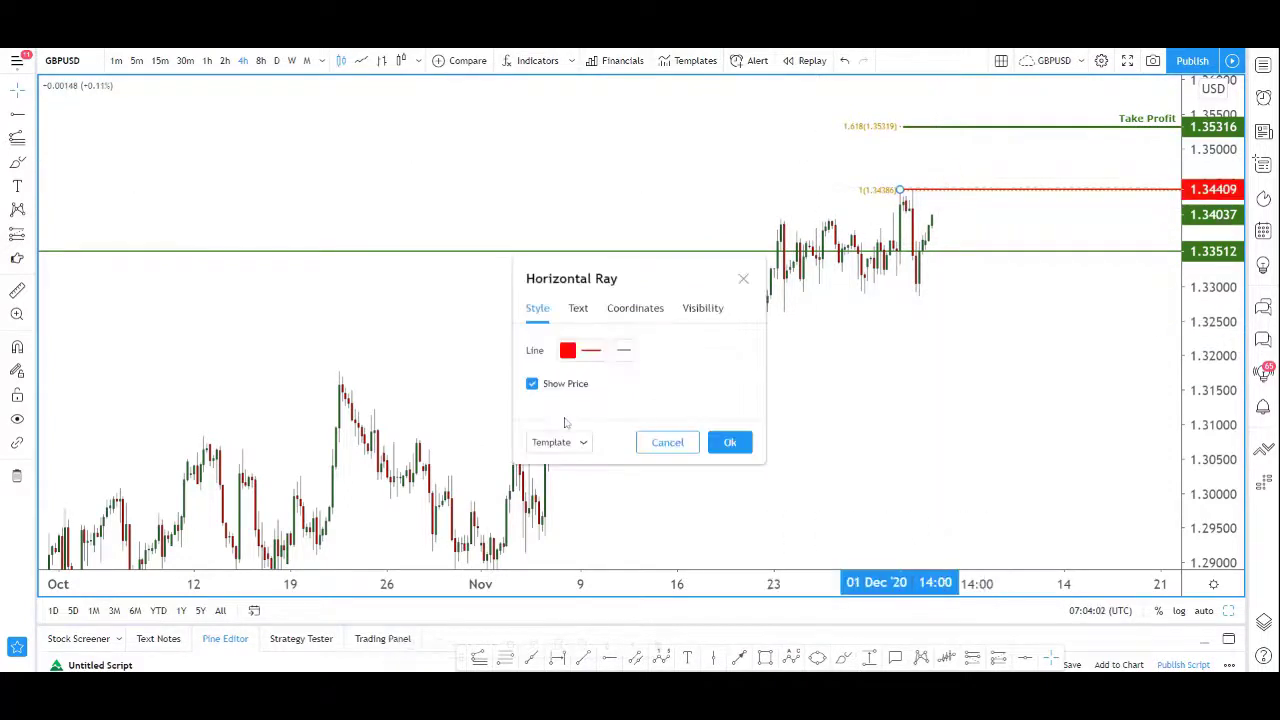
left_click(560, 441)
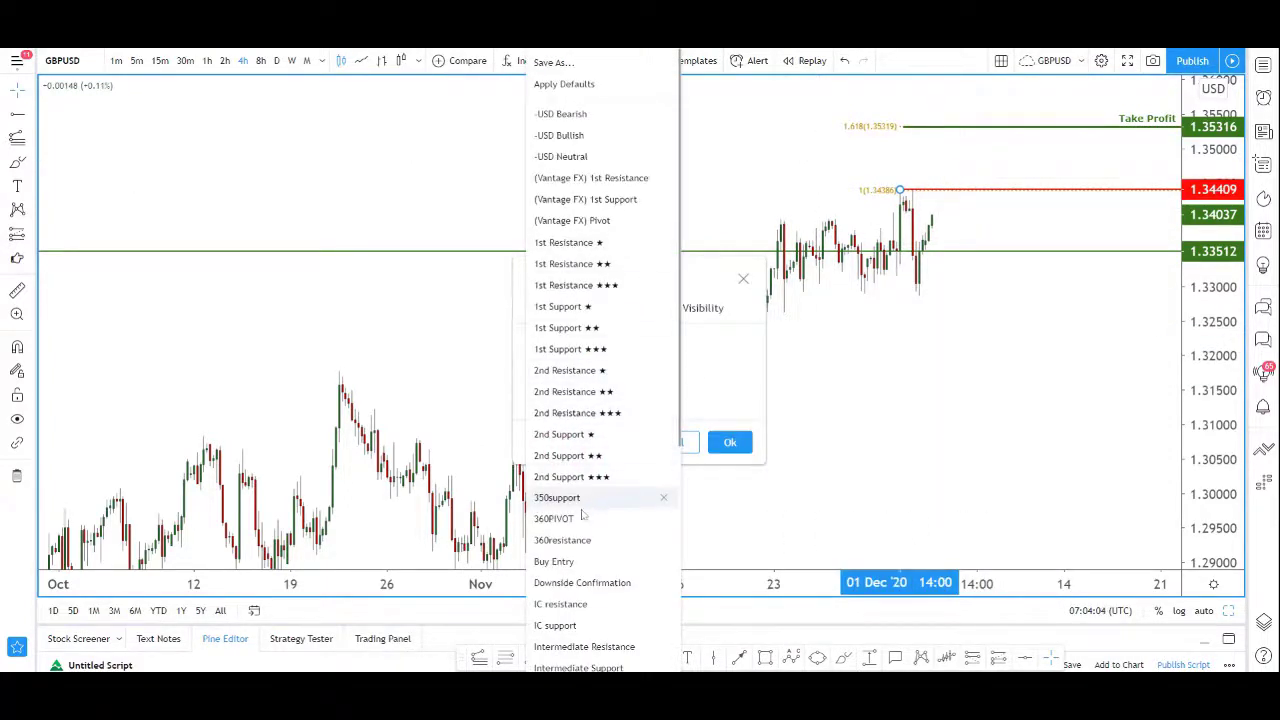
left_click(554, 561)
left_click(730, 442)
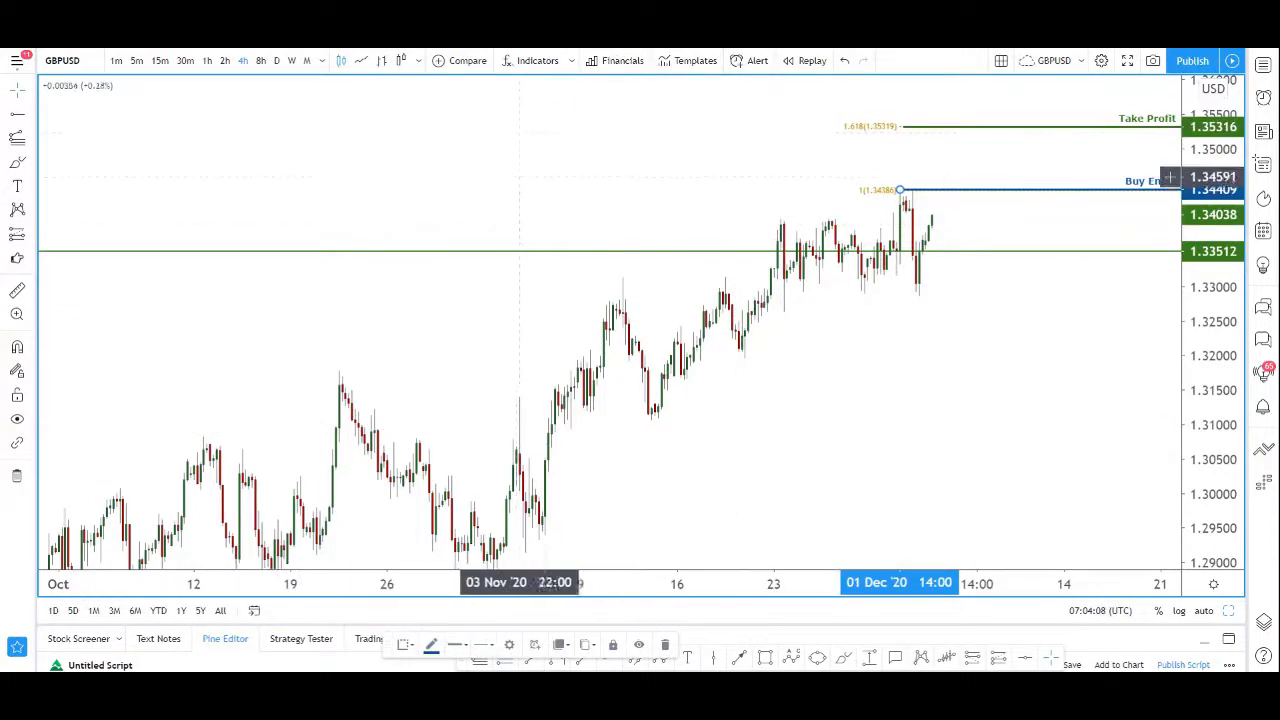
- Switch to the 1-hour timeframe and set the start bar of the green 1.33512 support ray to 290
left_click(208, 61)
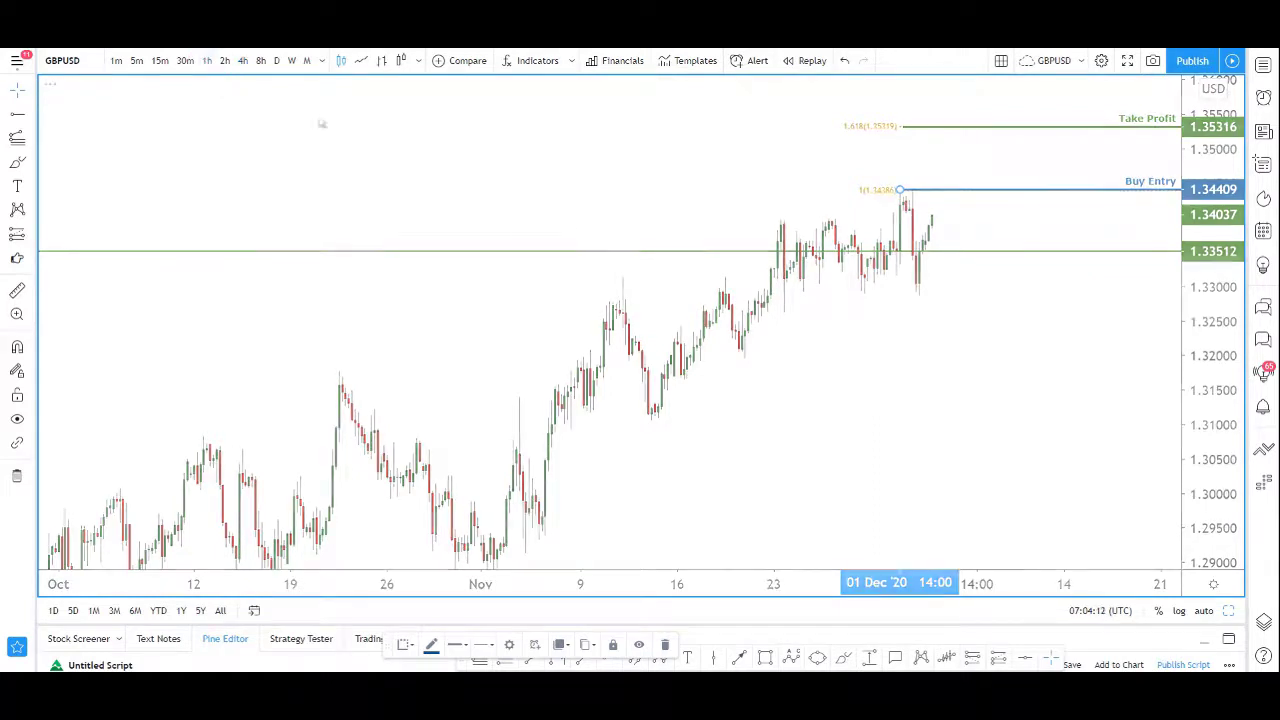
left_click_drag(835, 286, 817, 253)
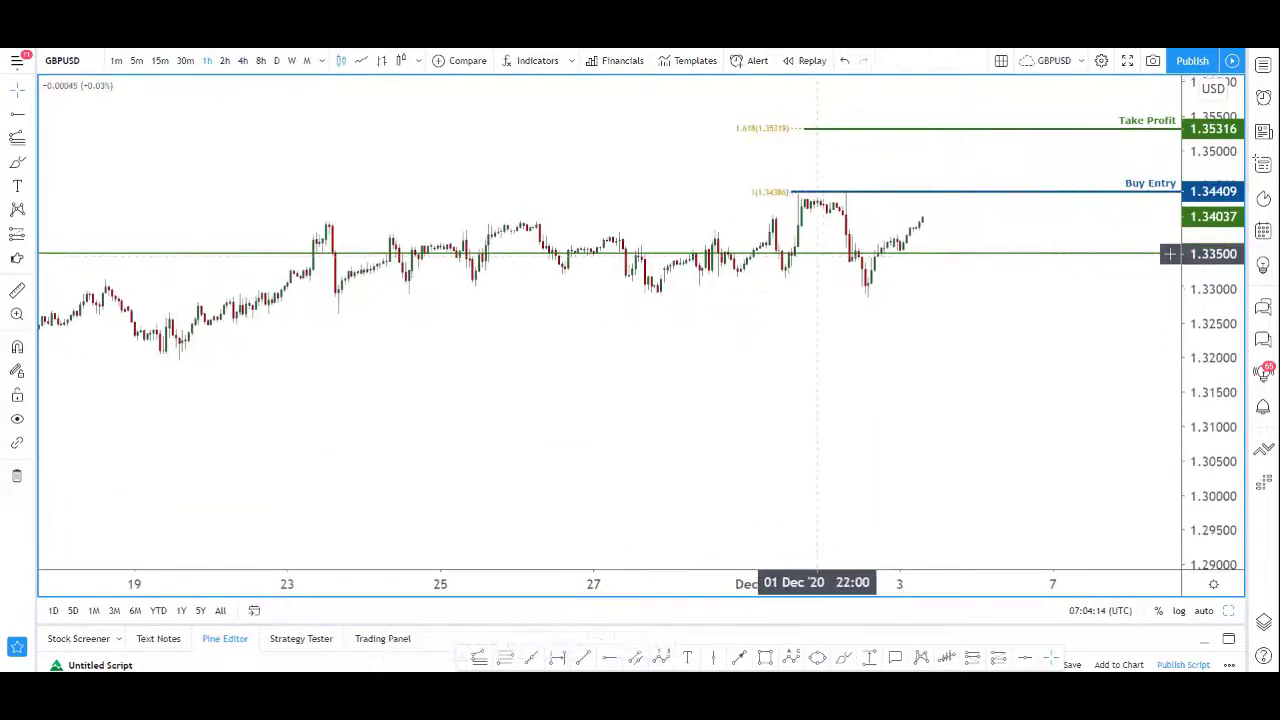
double_click(818, 255)
left_click(579, 311)
left_click(630, 308)
type("290")
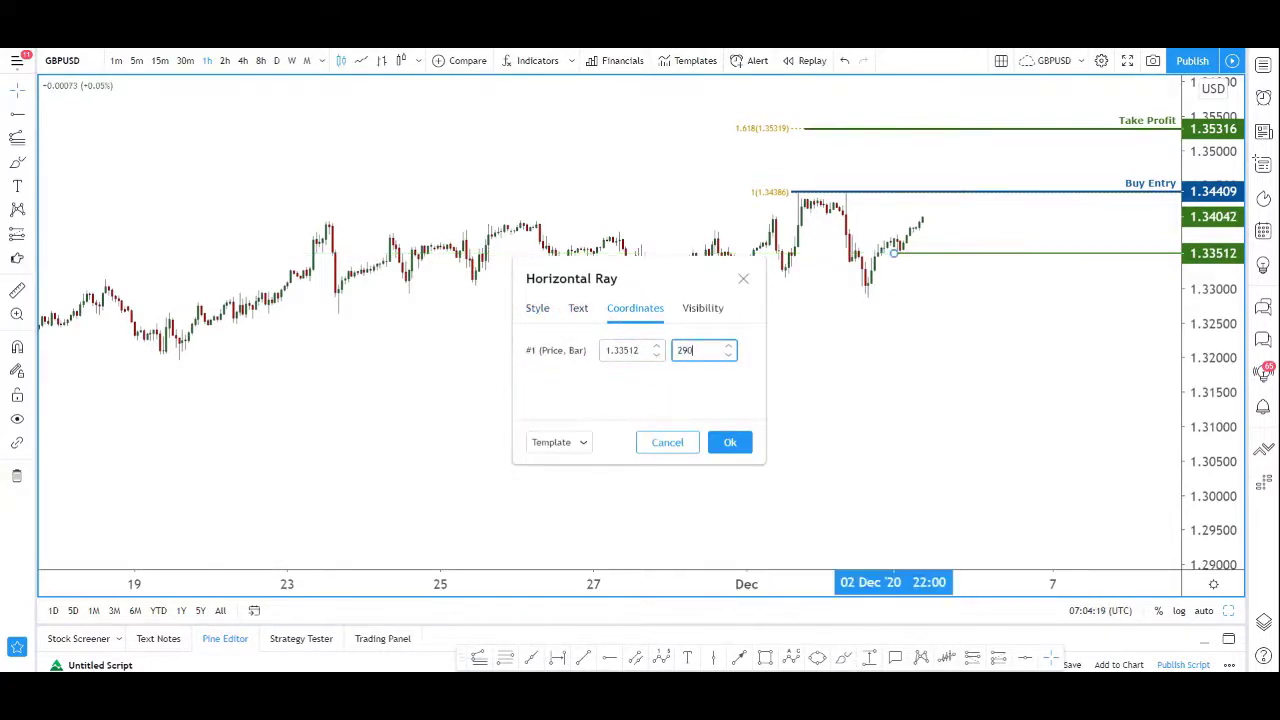
left_click(733, 443)
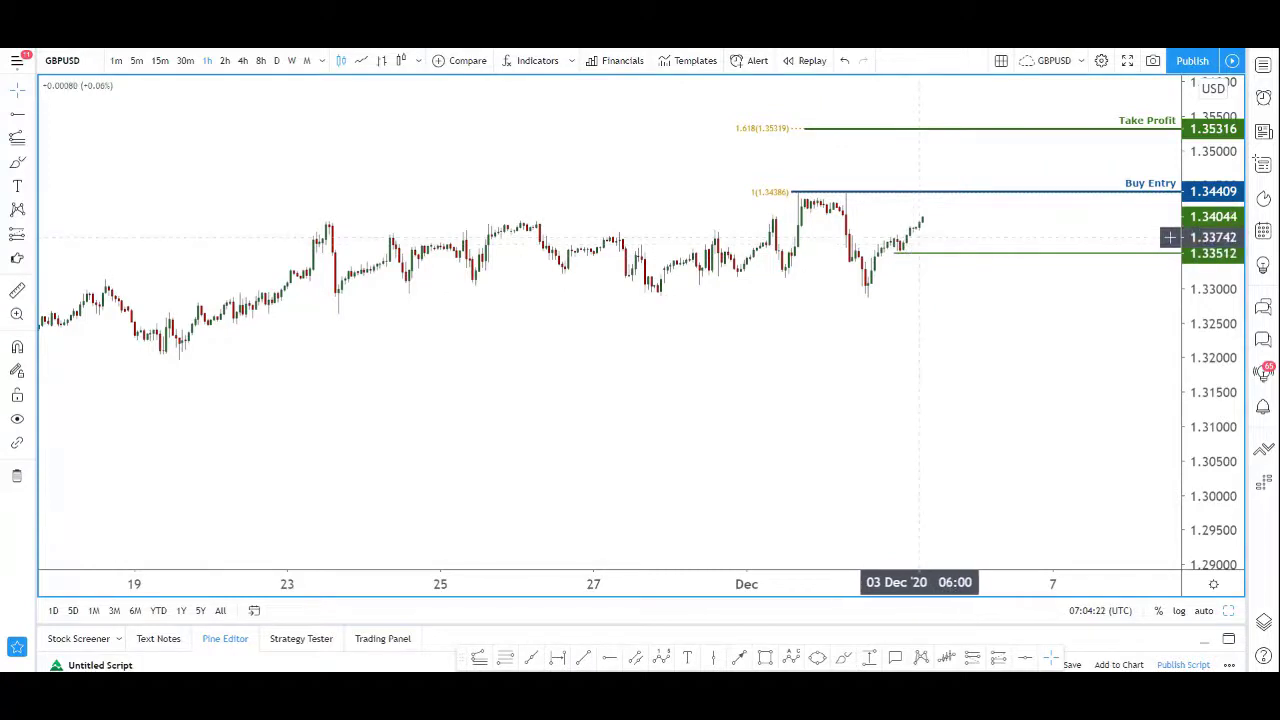
- Place a Fib retracement from the 2 December low of 1.32877 to the latest high of 1.34044 and apply the supra fibs template
left_click_drag(922, 294, 911, 305)
left_click_drag(1208, 385, 1208, 260)
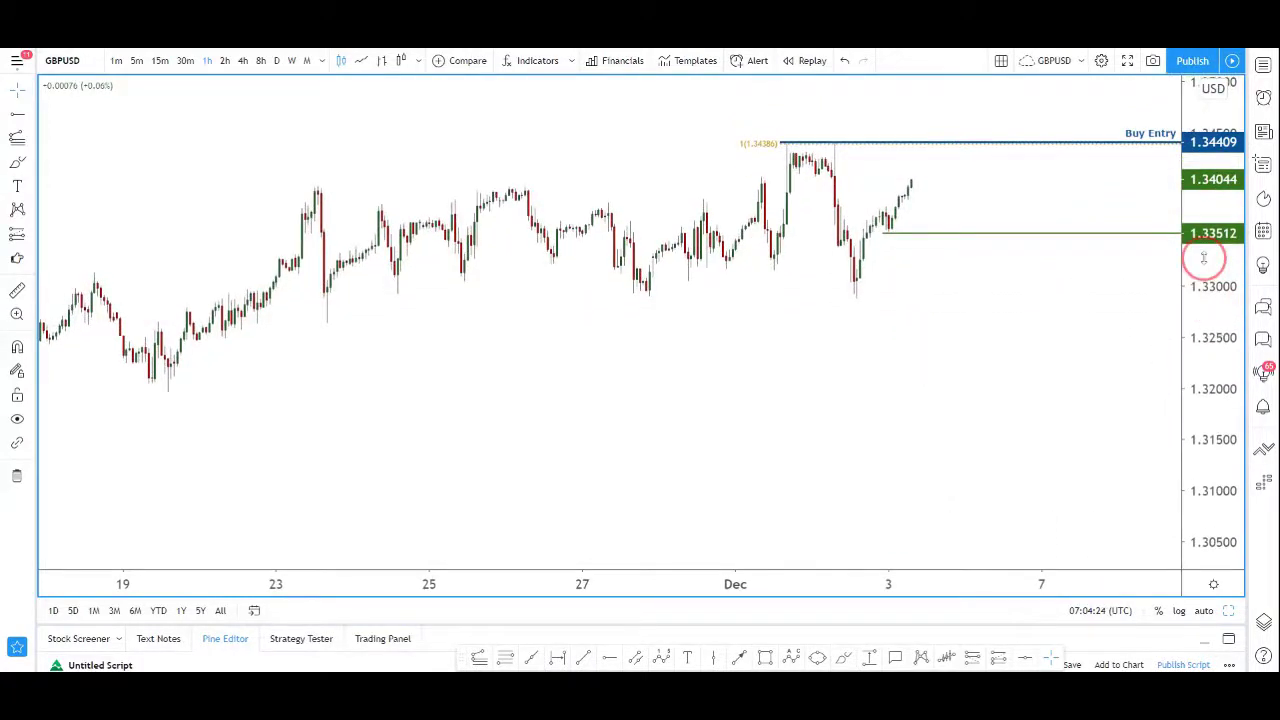
left_click_drag(979, 355, 926, 431)
scroll(926, 431, "up", 4)
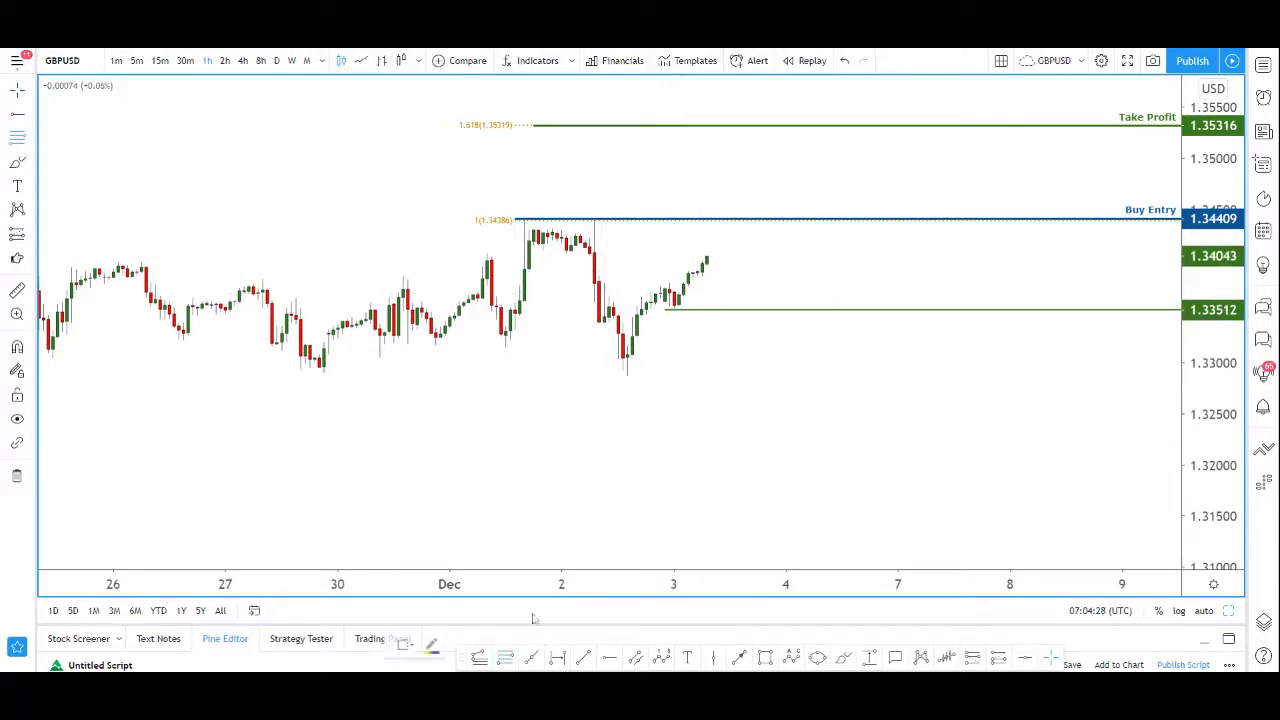
key("ctrl")
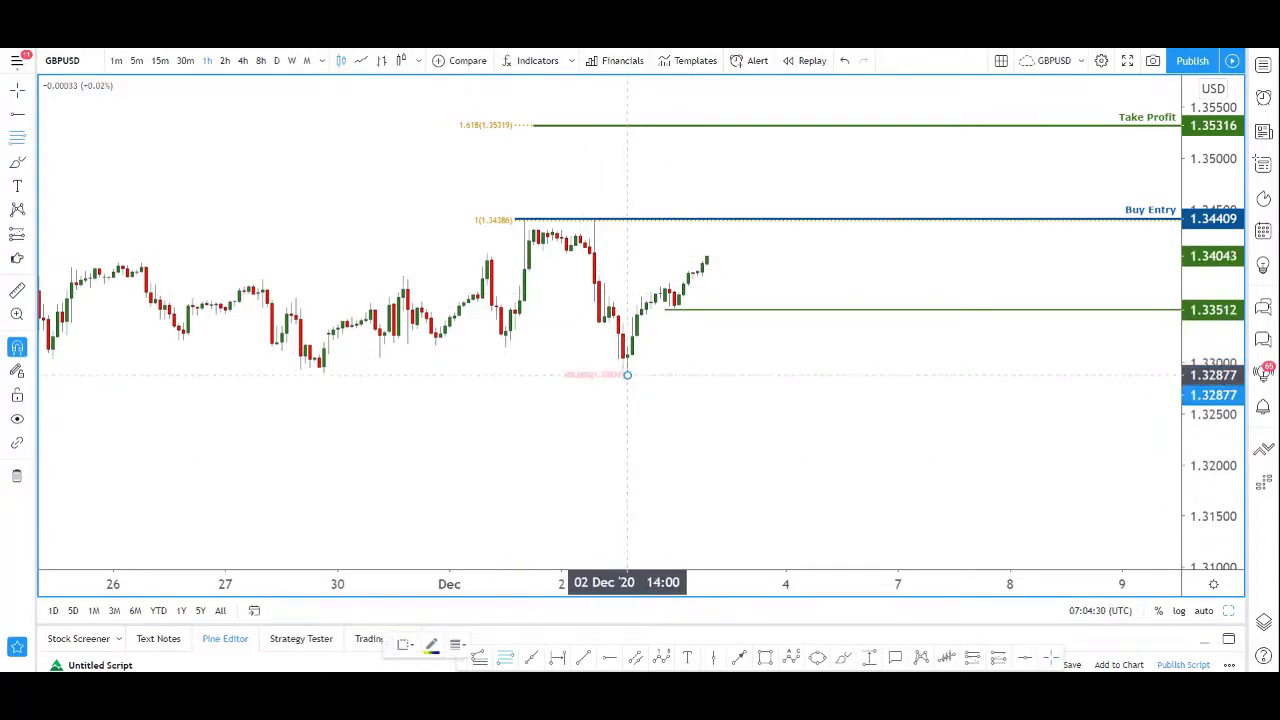
left_click(706, 258)
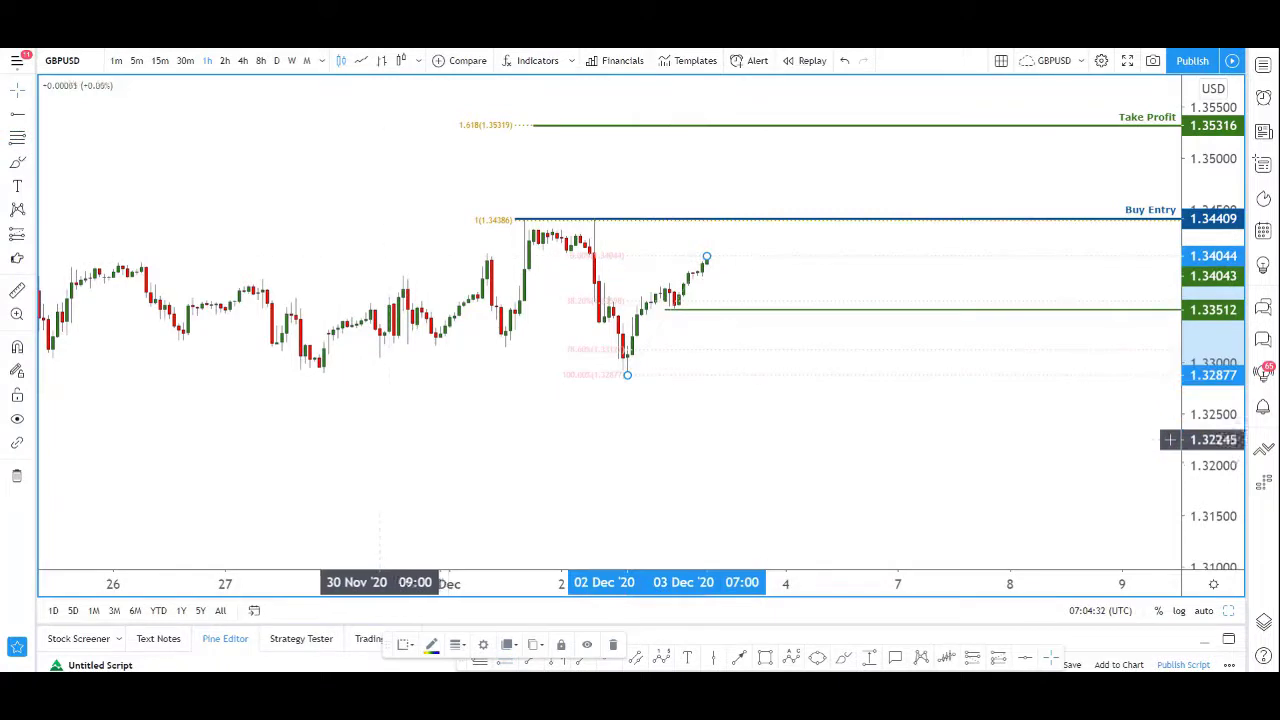
left_click(405, 644)
scroll(430, 450, "down", 10)
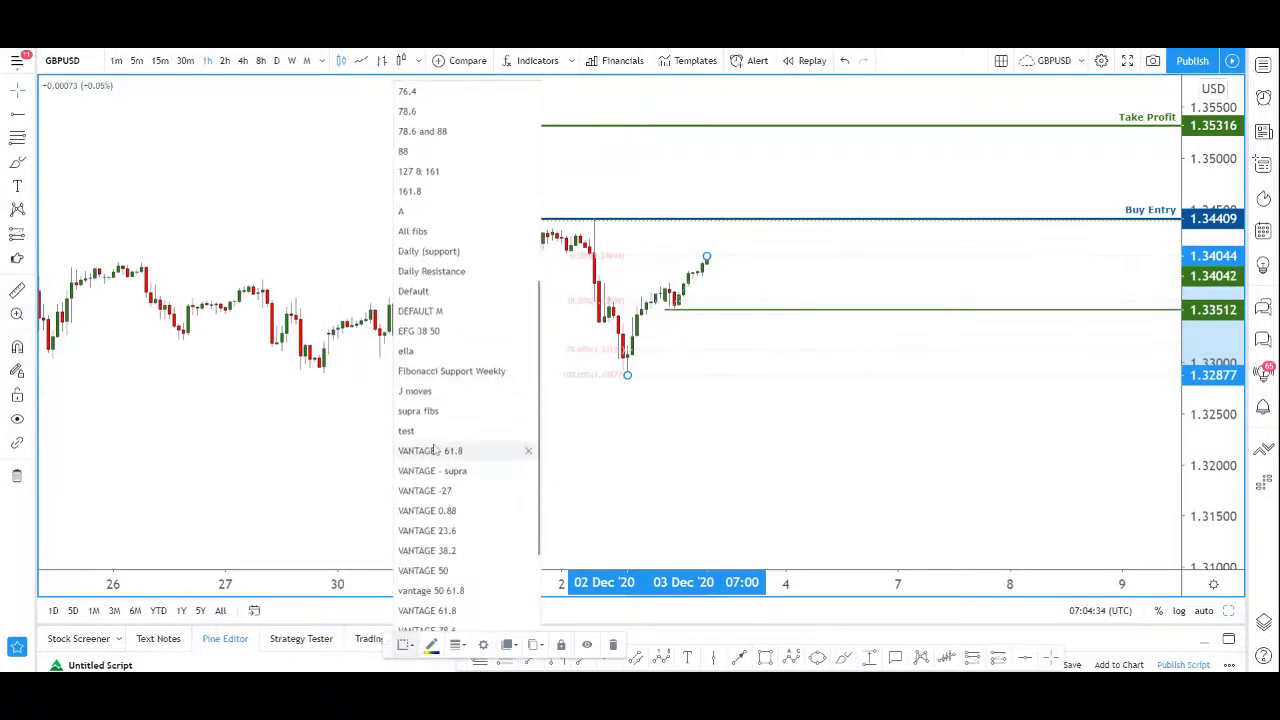
left_click(425, 411)
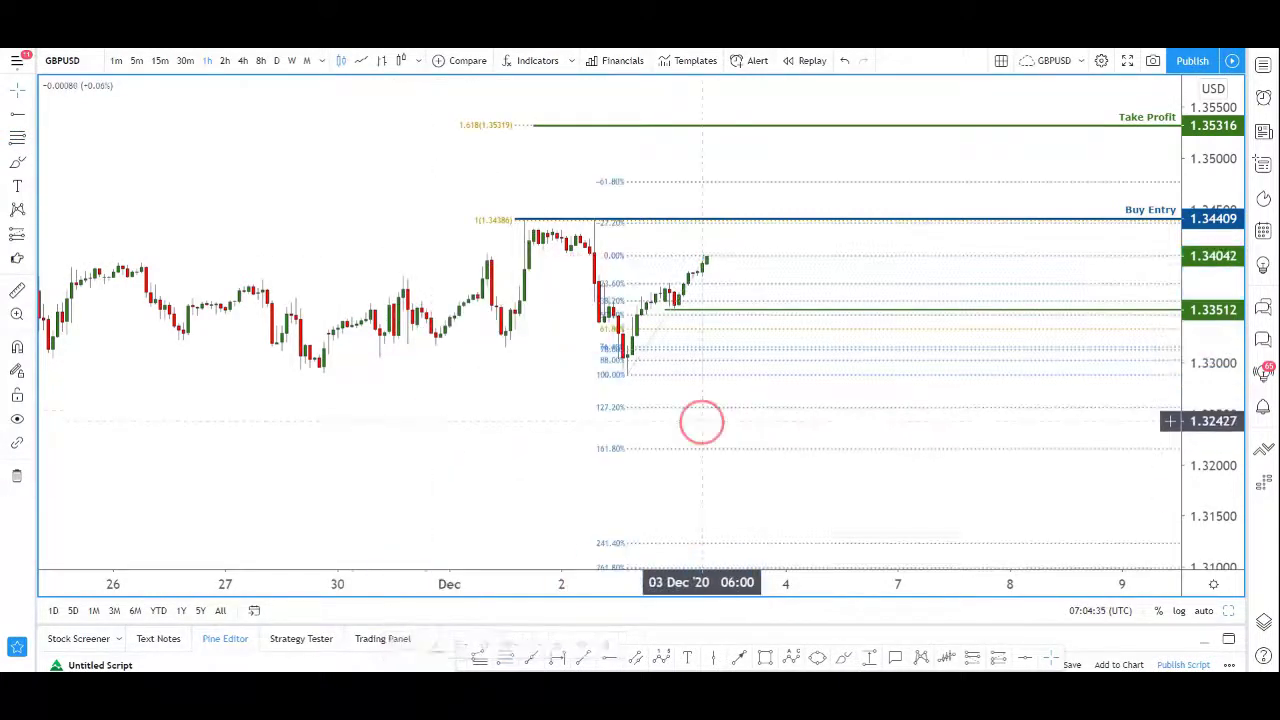
double_click(697, 316)
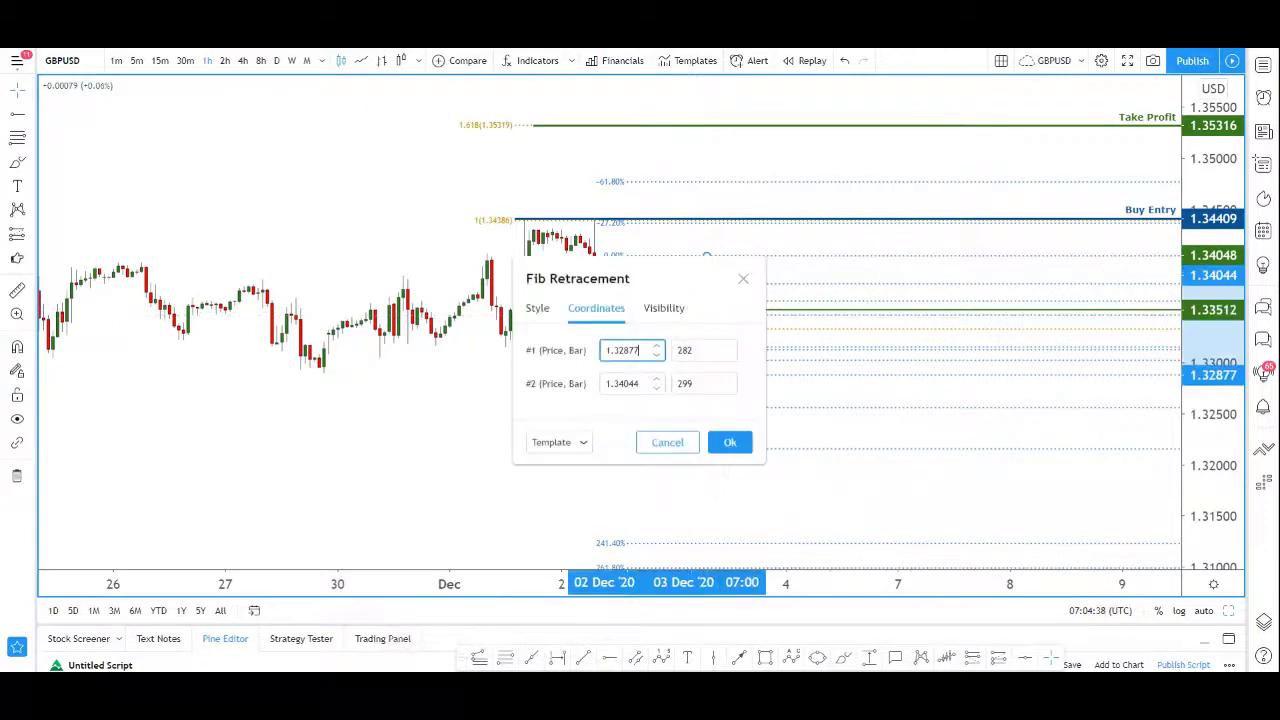
left_click(583, 442)
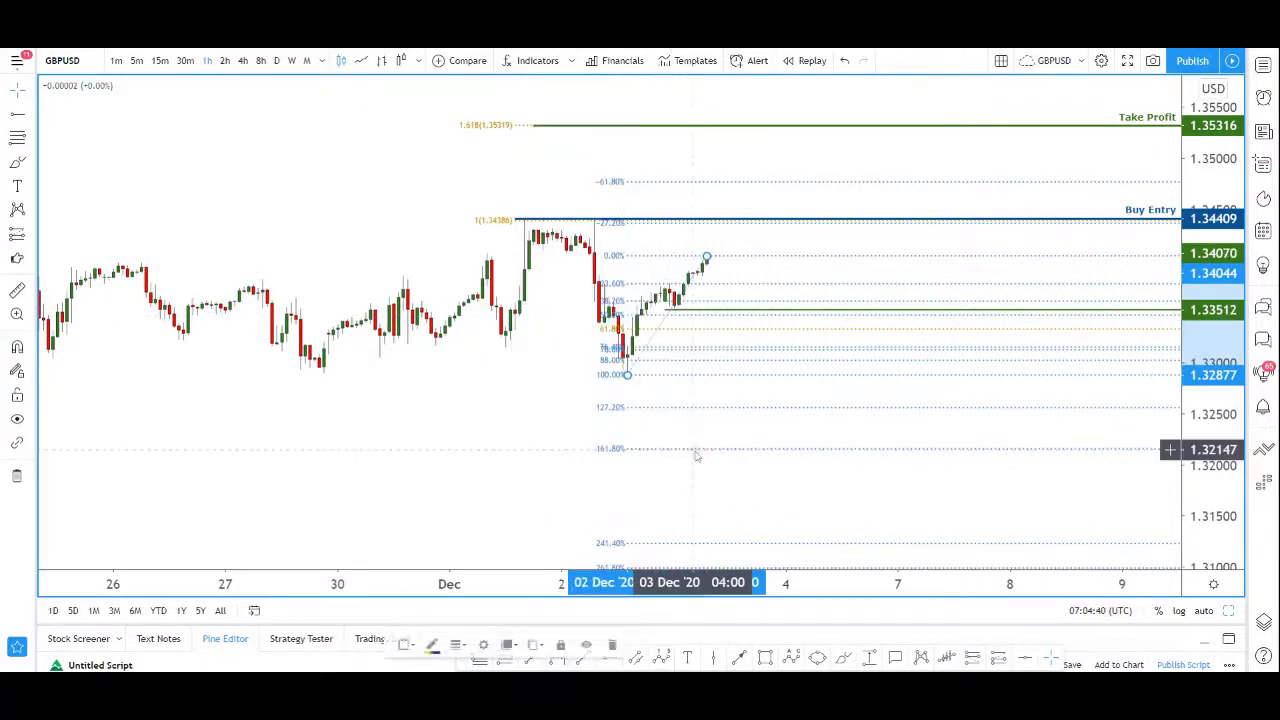
- Circle the extension's 1 label and the retracement's -27.20% label with red brush strokes, and undo the strokes
left_click(843, 657)
mouse_move(614, 208)
left_mouse_down()
mouse_move(627, 236)
mouse_move(617, 207)
left_mouse_up()
mouse_move(501, 204)
left_mouse_down()
mouse_move(465, 218)
mouse_move(520, 234)
mouse_move(487, 200)
left_mouse_up()
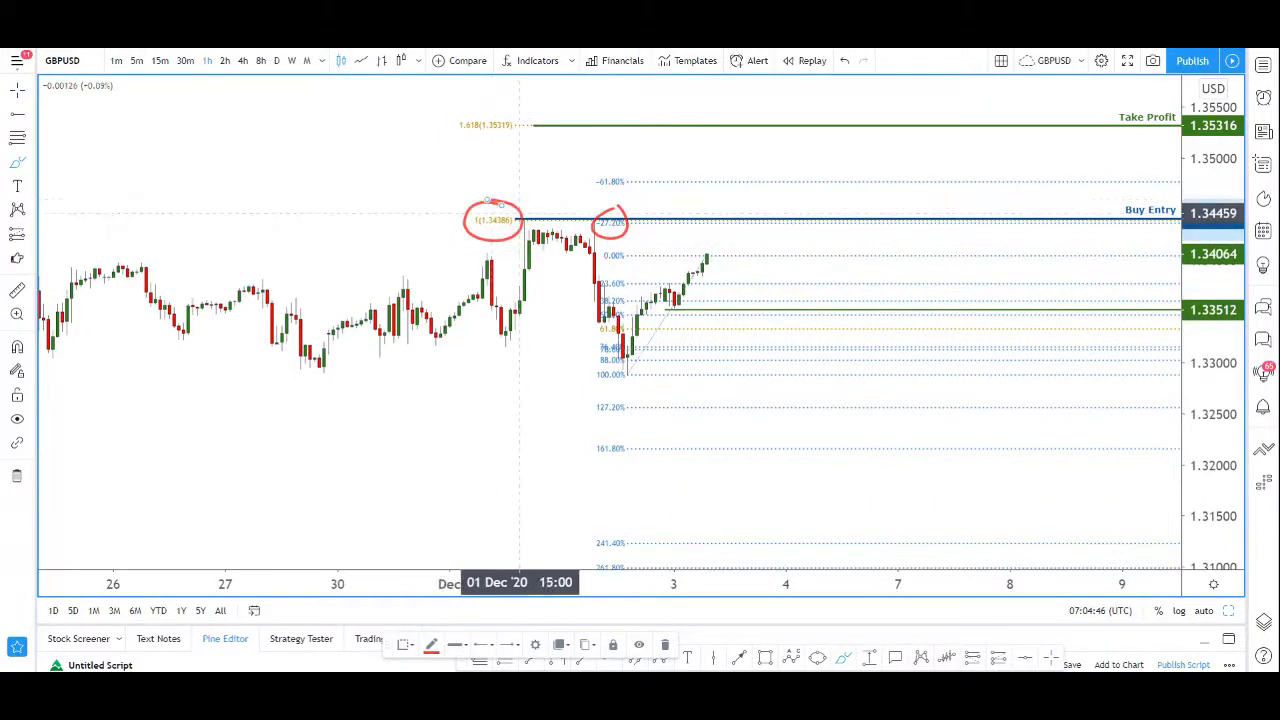
mouse_move(571, 208)
left_mouse_down()
mouse_move(580, 240)
mouse_move(592, 205)
left_mouse_up()
key("ctrl+z")
key("ctrl+z")
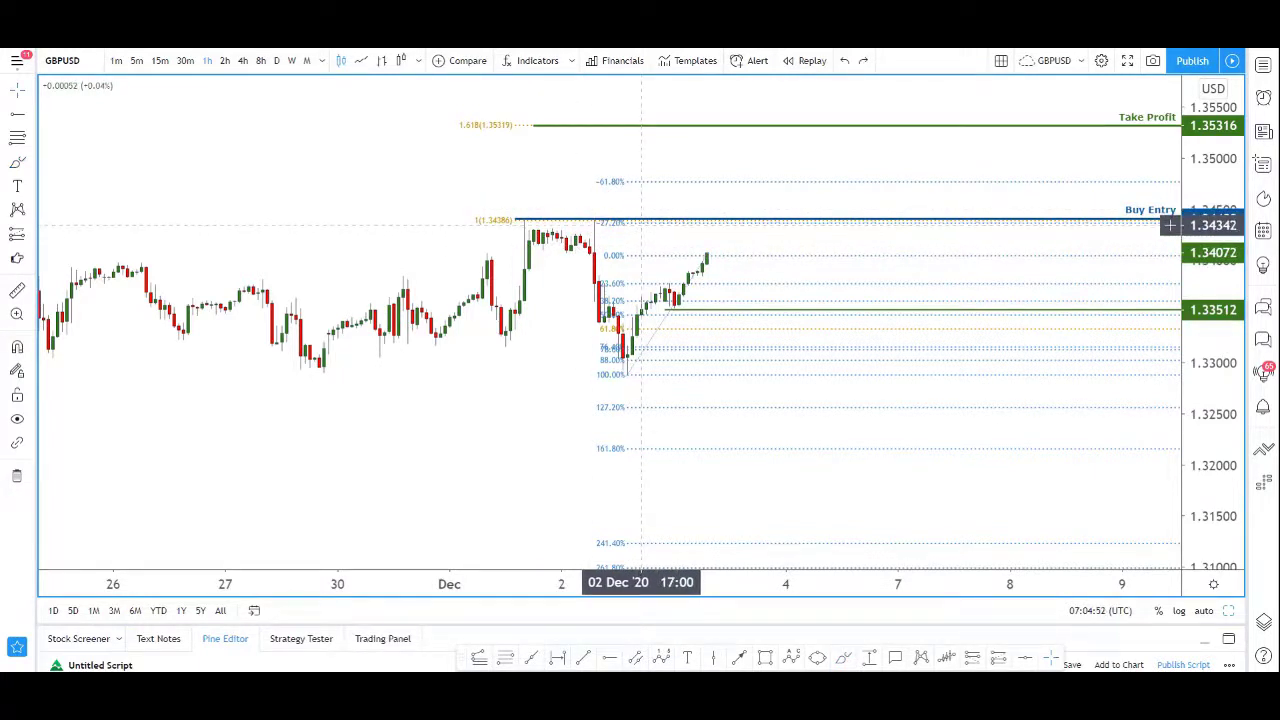
- Limit the Fib retracement to the 0.5 and -0.272 levels and hide its trend line
double_click(641, 221)
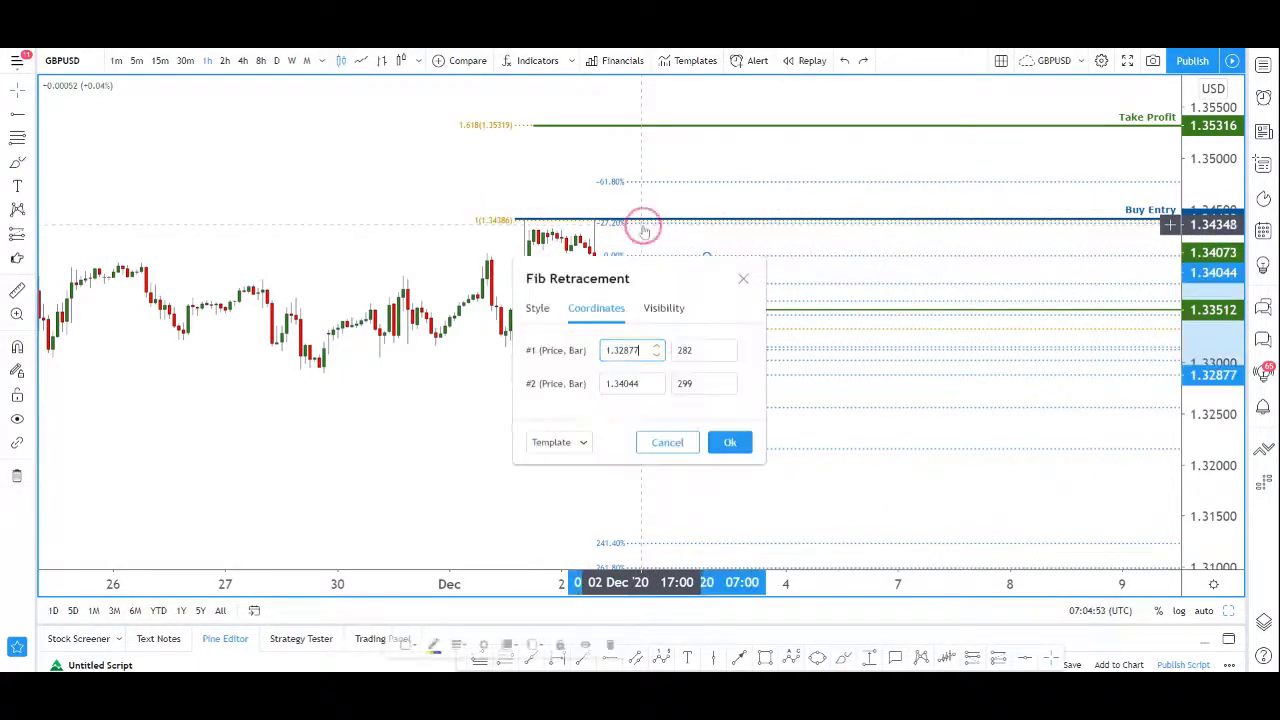
left_click(538, 309)
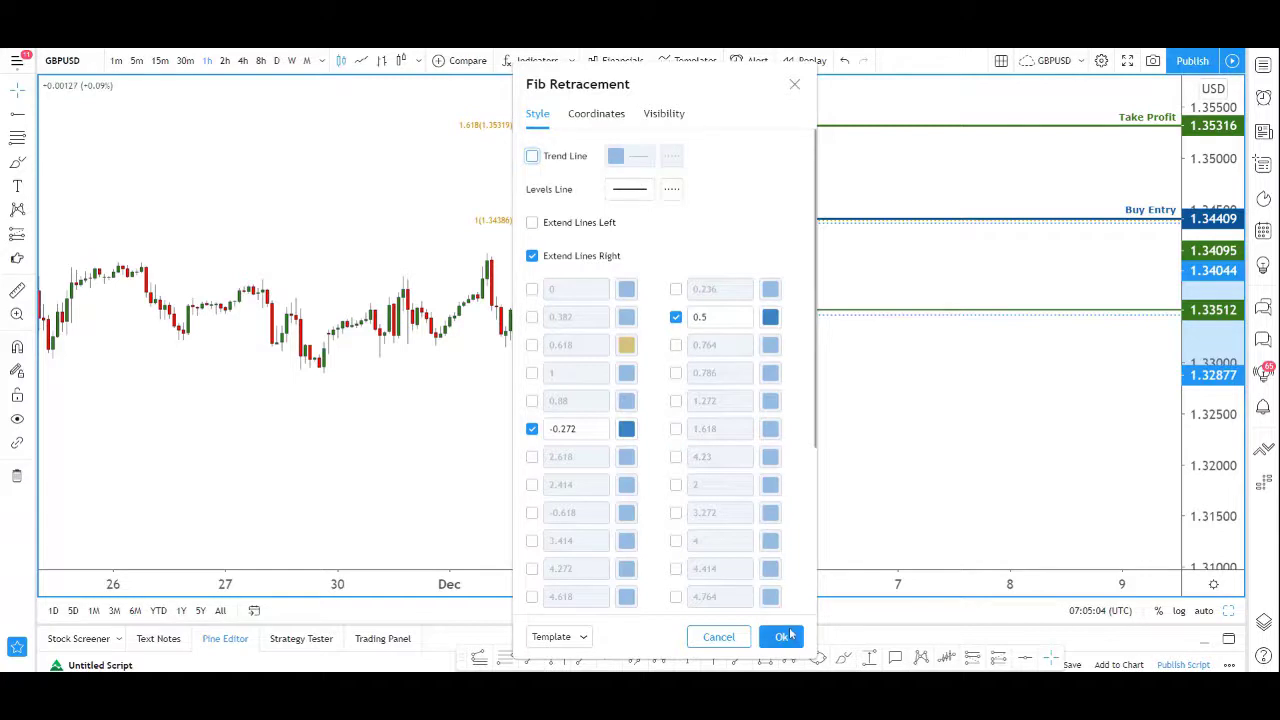
left_click(788, 636)
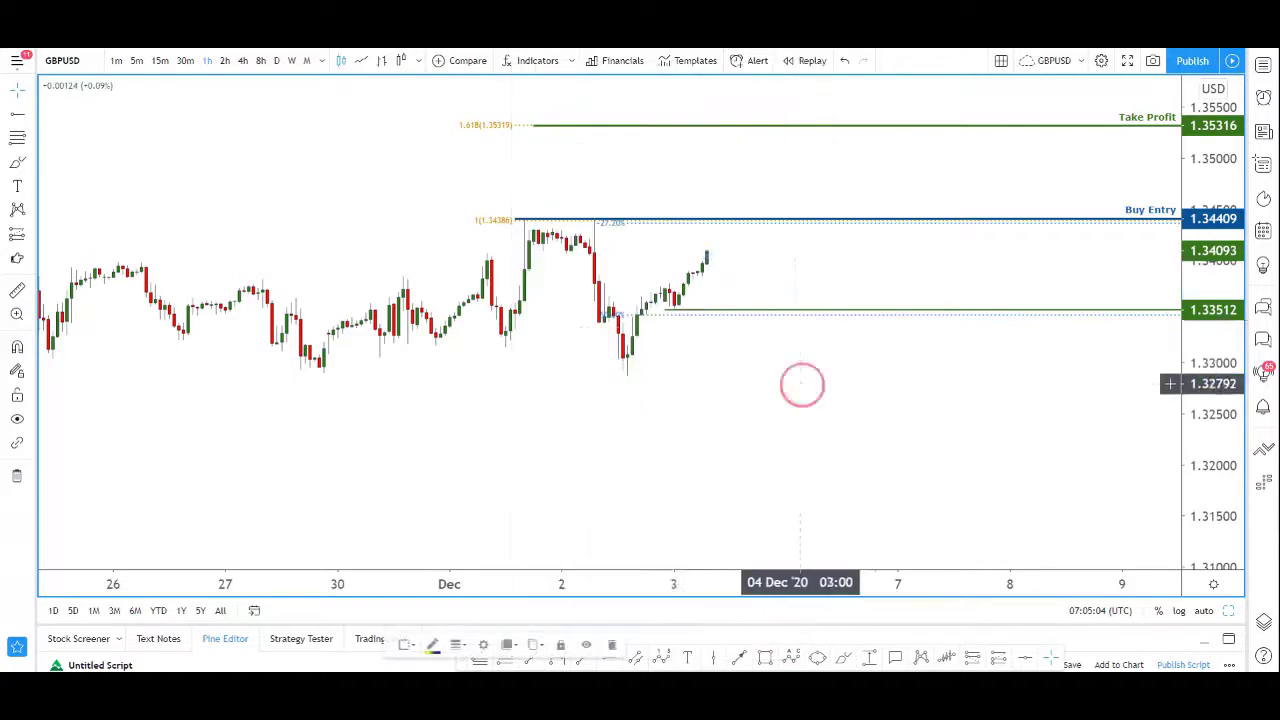
- Apply the Stop Loss template to the horizontal ray at 1.33512 and enlarge the recent candles with all three trade levels in view
double_click(690, 313)
left_click(558, 440)
scroll(605, 470, "down", 5)
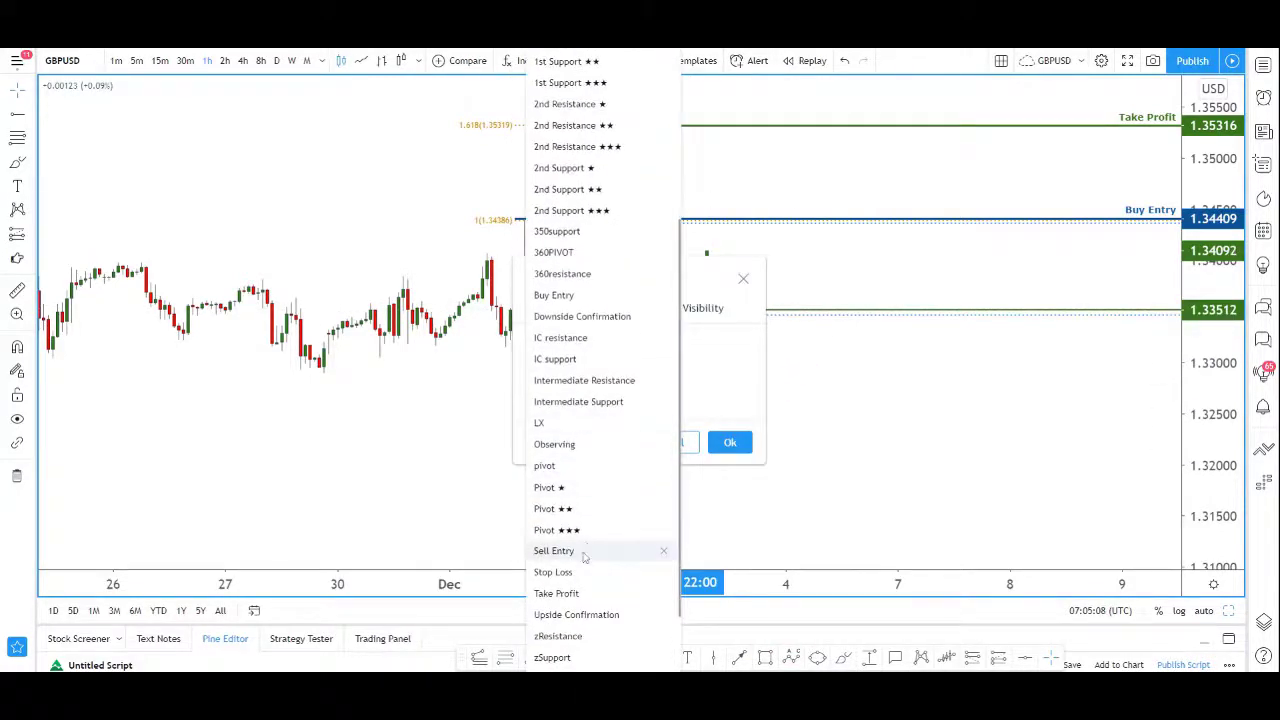
left_click(590, 572)
left_click(727, 443)
left_click_drag(660, 464, 726, 483)
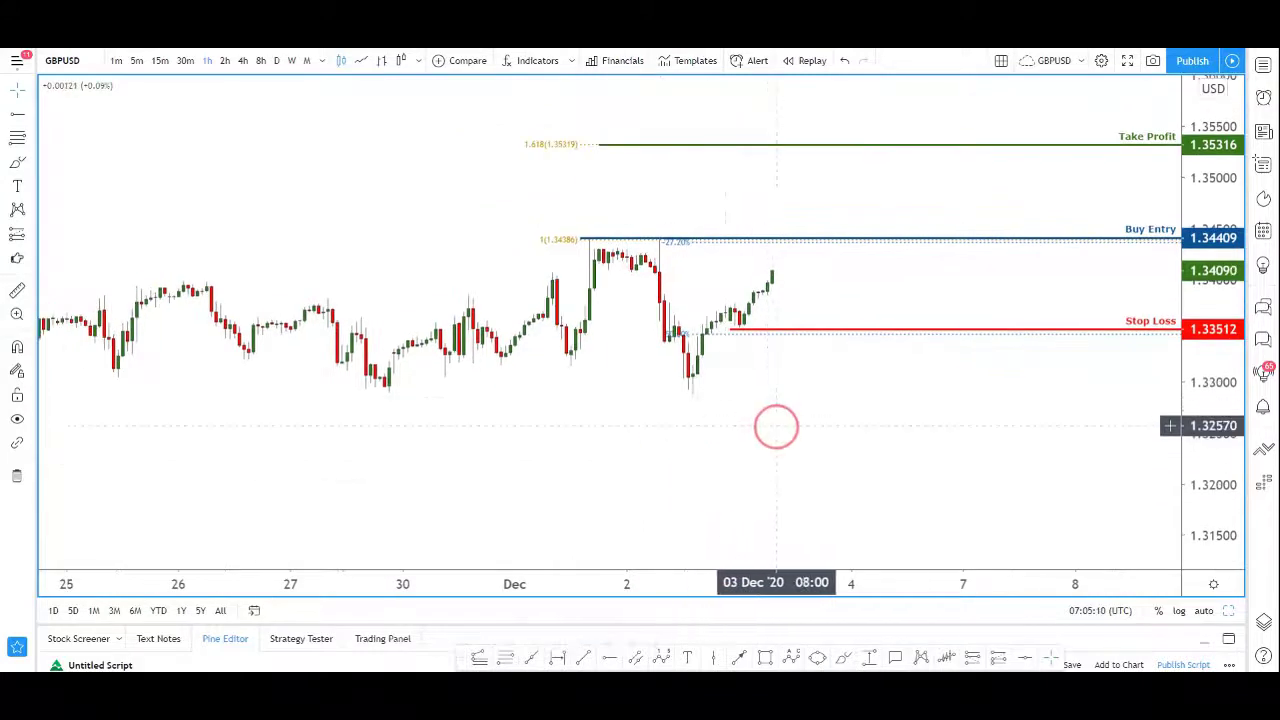
left_click_drag(773, 417, 787, 456)
left_click_drag(972, 467, 988, 503)
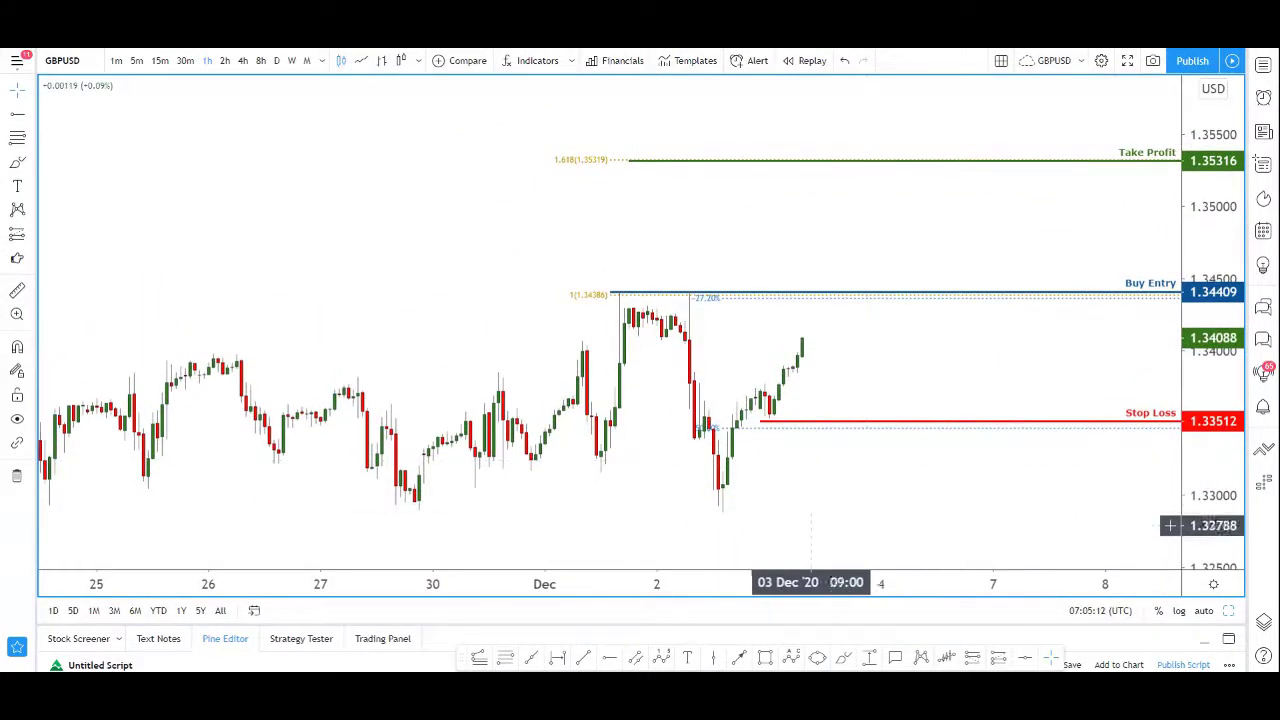
- Try to move the Fib retracement's upper end point to just above the buy entry ray, and undo the move
left_click_drag(802, 344, 821, 285)
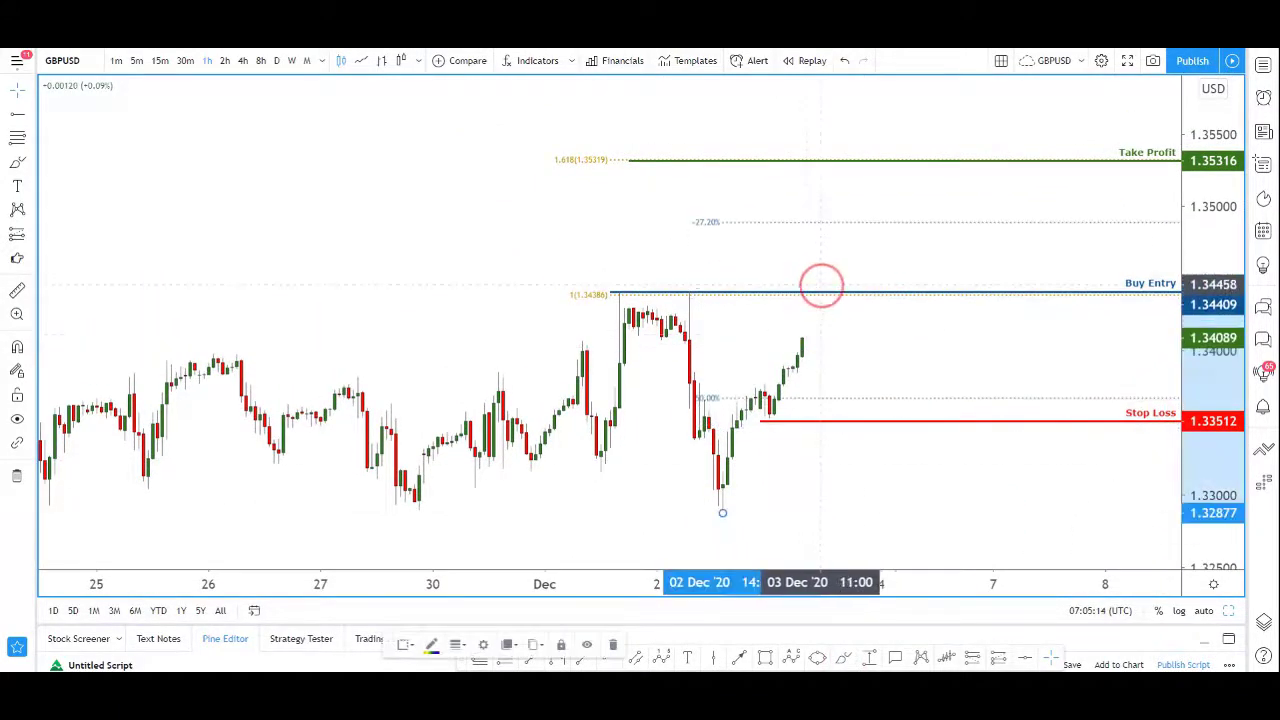
key("ctrl+z")
left_click(900, 531)
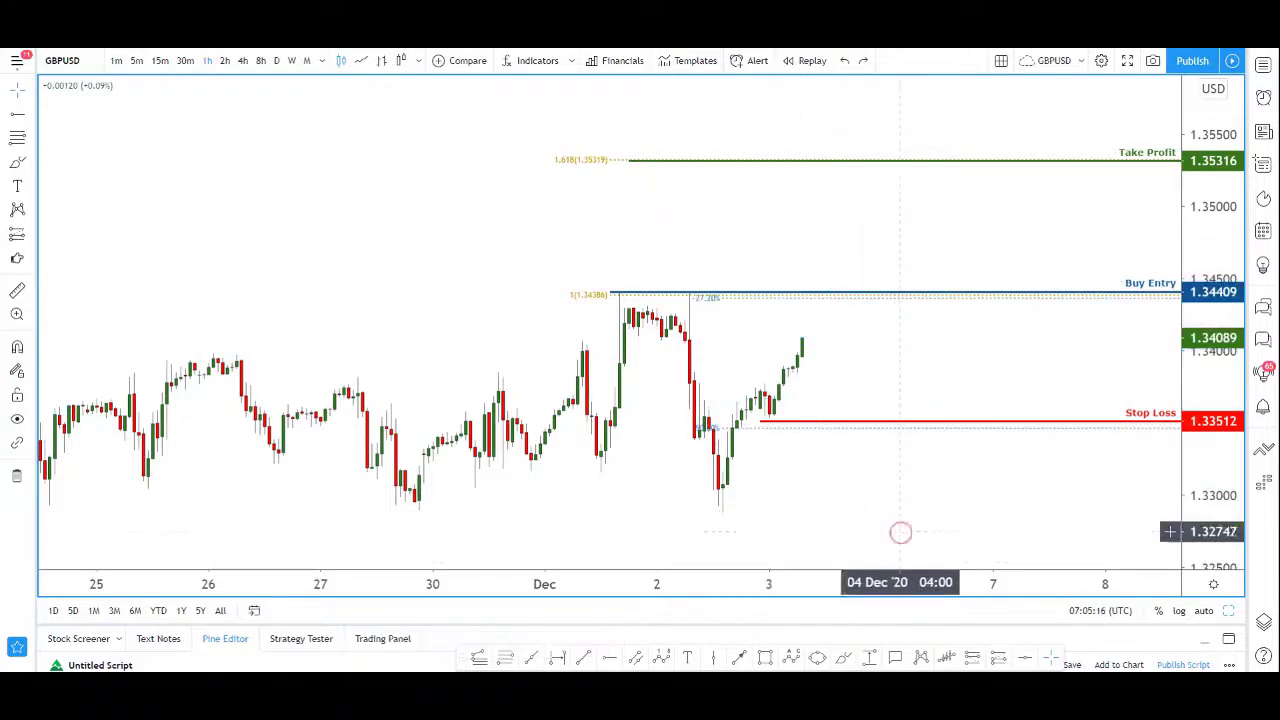
- Draw a red brush arrow from the latest candle through Buy Entry to Take Profit; circle the early-December highs and undo the circle
left_click(840, 655)
mouse_move(802, 338)
left_mouse_down()
mouse_move(866, 160)
mouse_move(871, 185)
left_mouse_up()
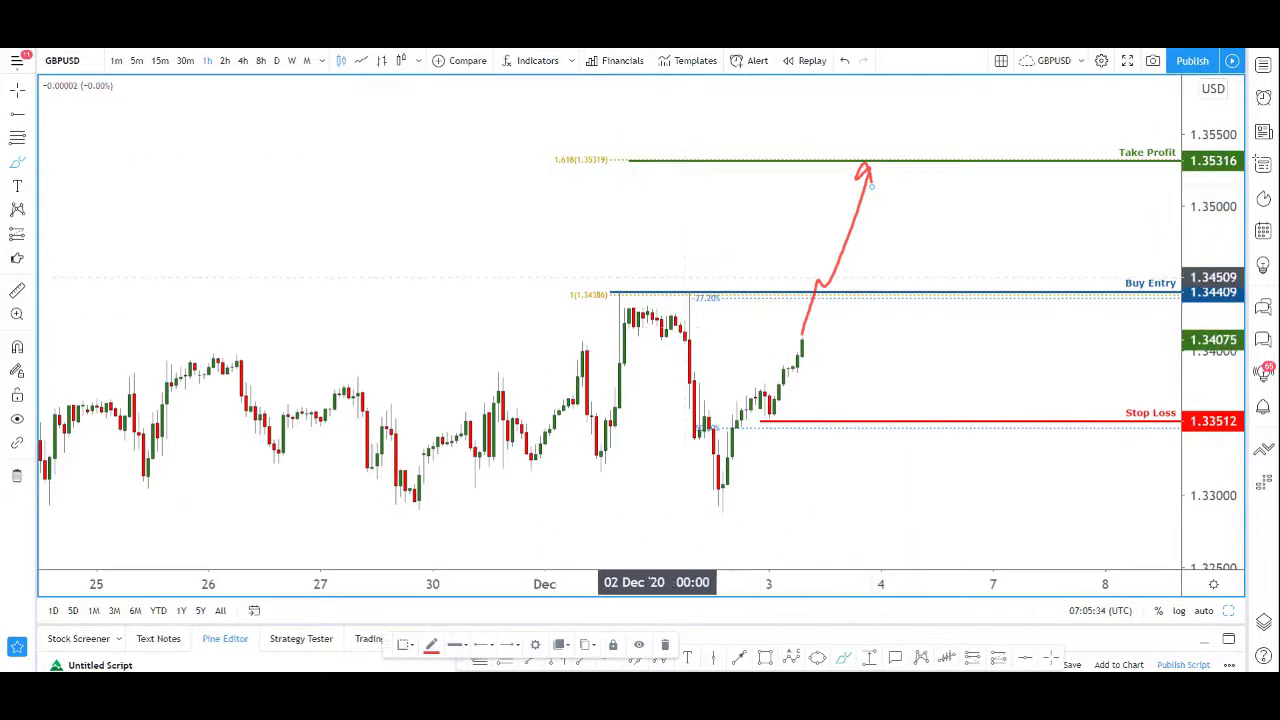
mouse_move(622, 263)
left_mouse_down()
mouse_move(605, 342)
mouse_move(730, 280)
mouse_move(593, 250)
left_mouse_up()
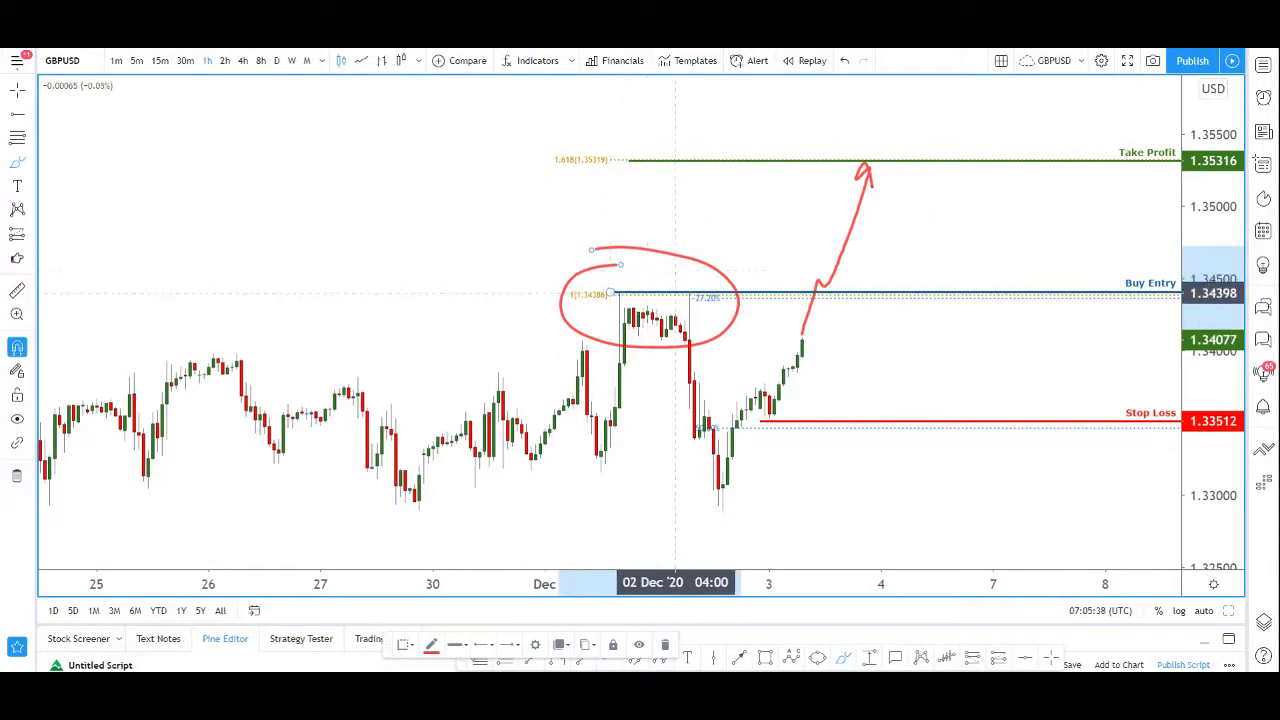
key("ctrl+z")
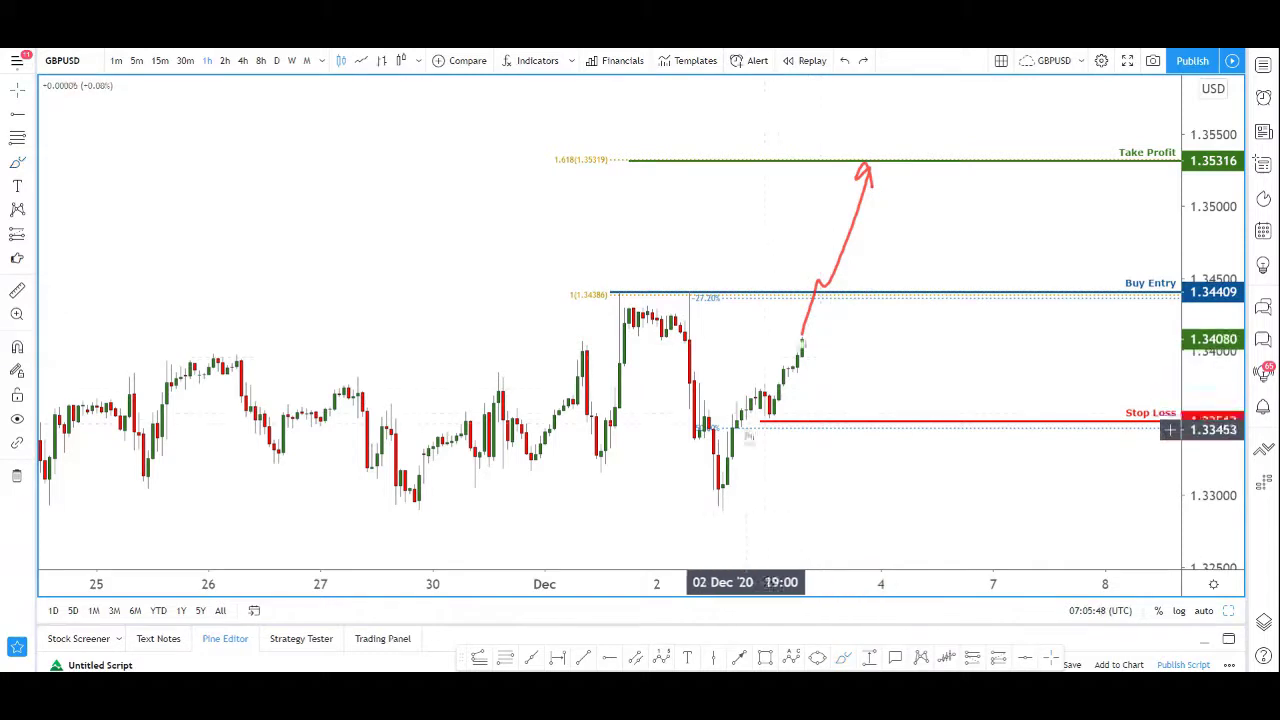
- Try to move the stop loss ray above the buy entry to 1.34518, and undo the move
left_click_drag(760, 422, 775, 277)
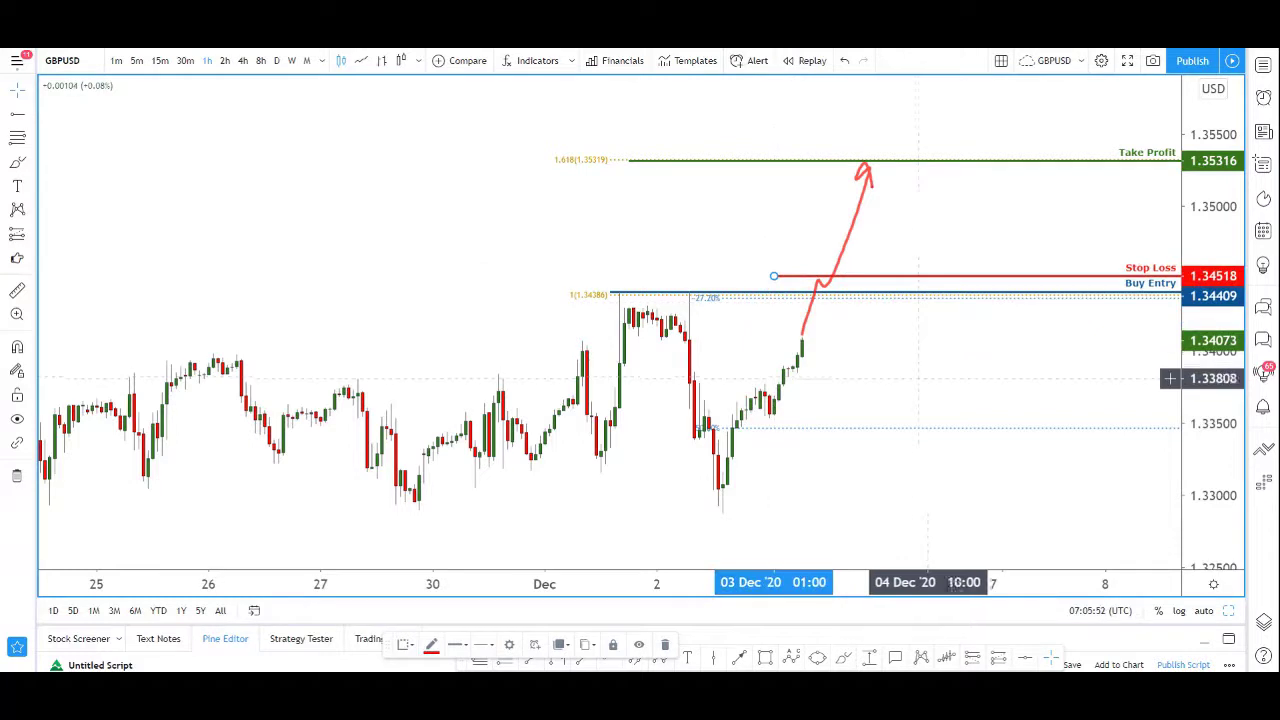
key("ctrl+z")
left_click_drag(800, 463, 856, 428)
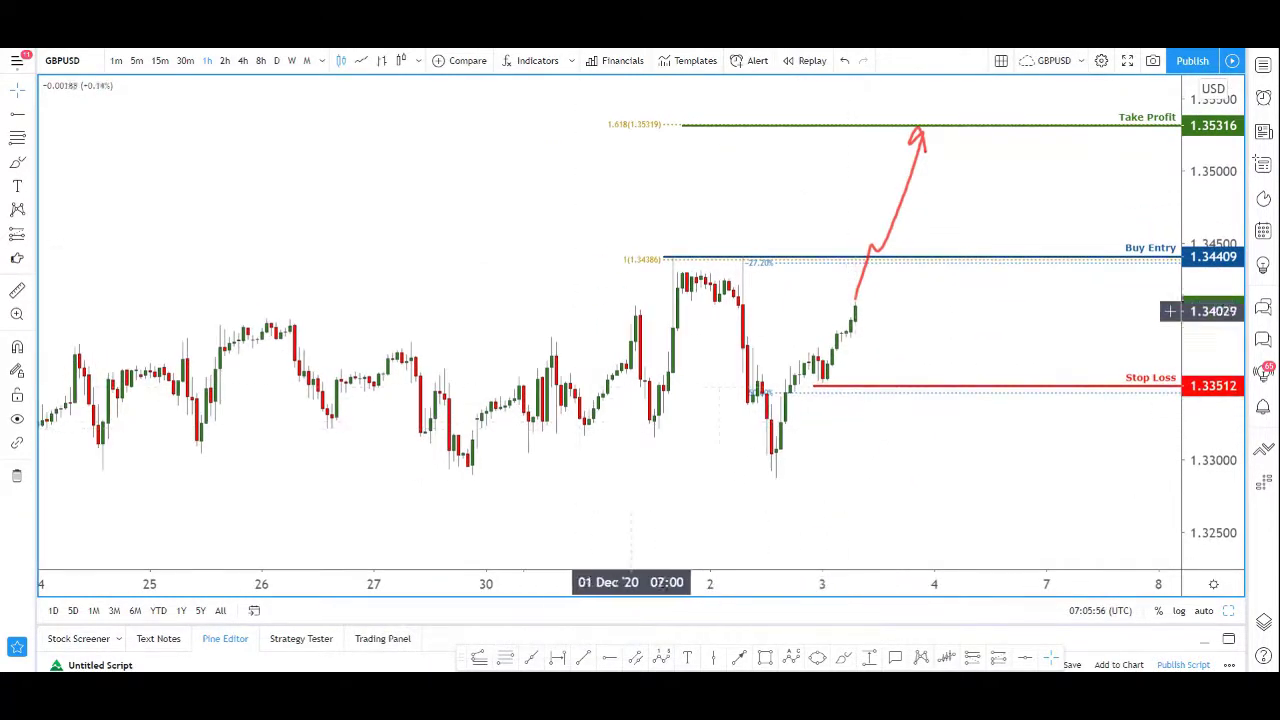